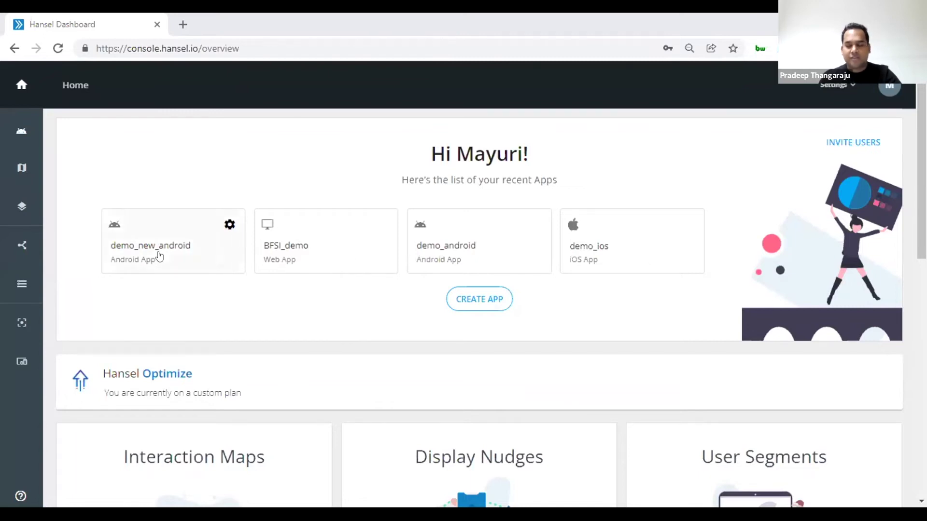
# Open the demo_new_android app and start a new nudge journey named "EDGE Demo PT"
pyautogui.click(159, 255)
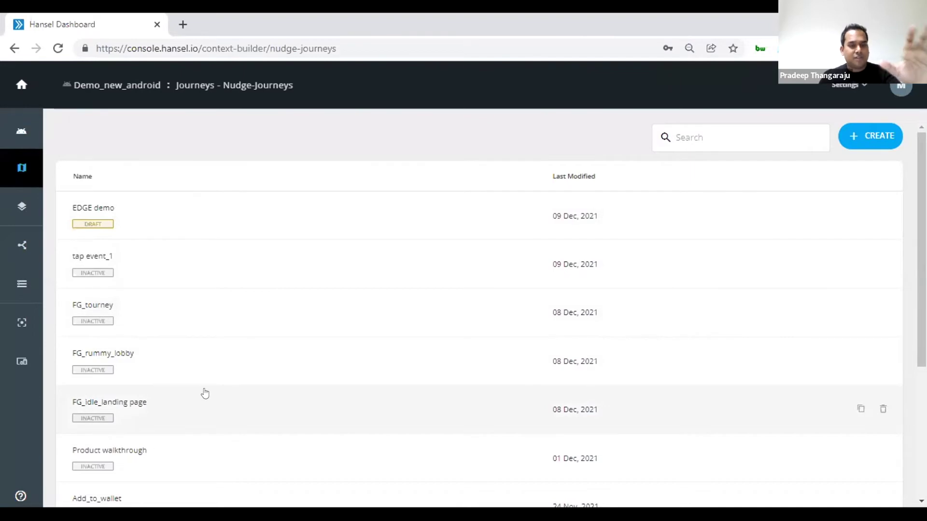
pyautogui.scroll(-3, 205, 399)
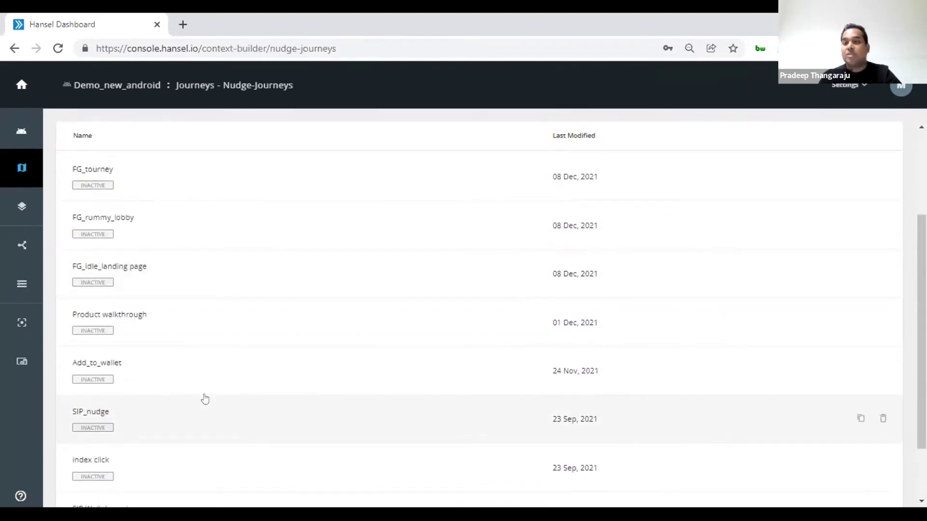
pyautogui.scroll(3, 204, 398)
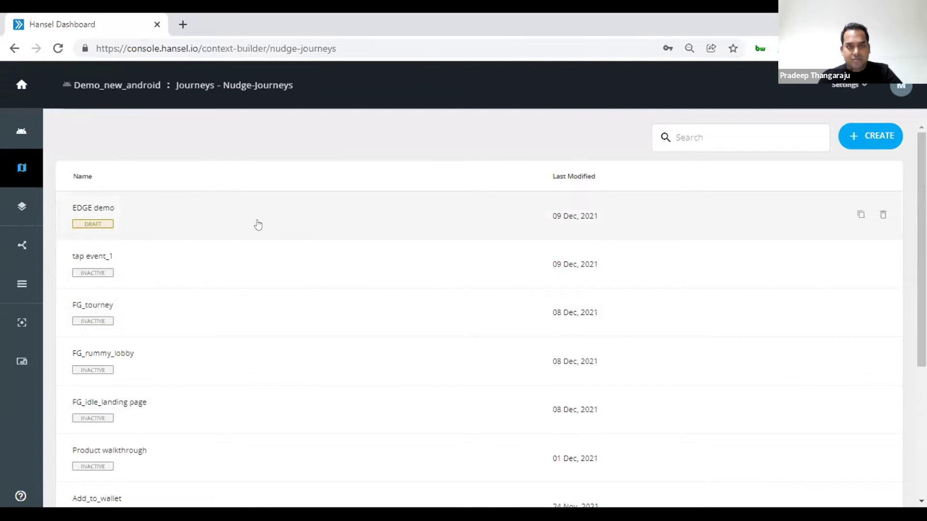
pyautogui.click(864, 141)
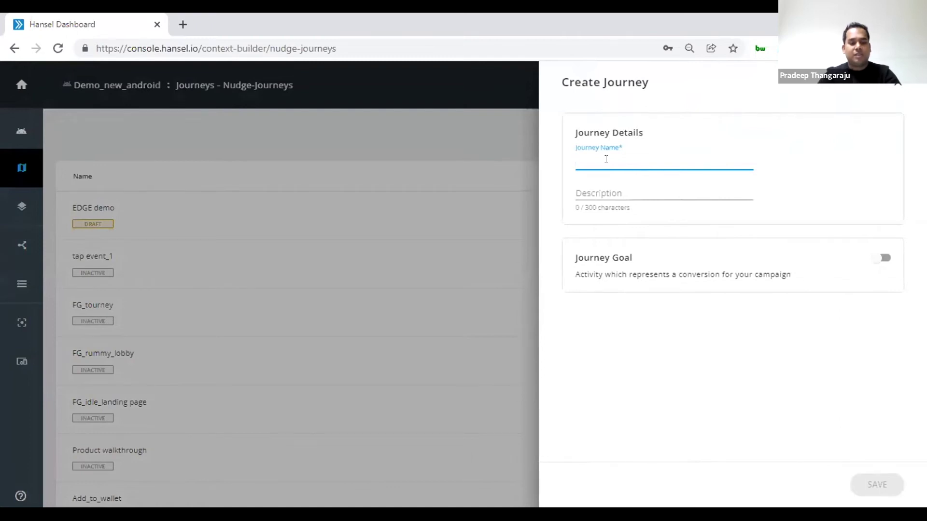
pyautogui.write('EDGE ')
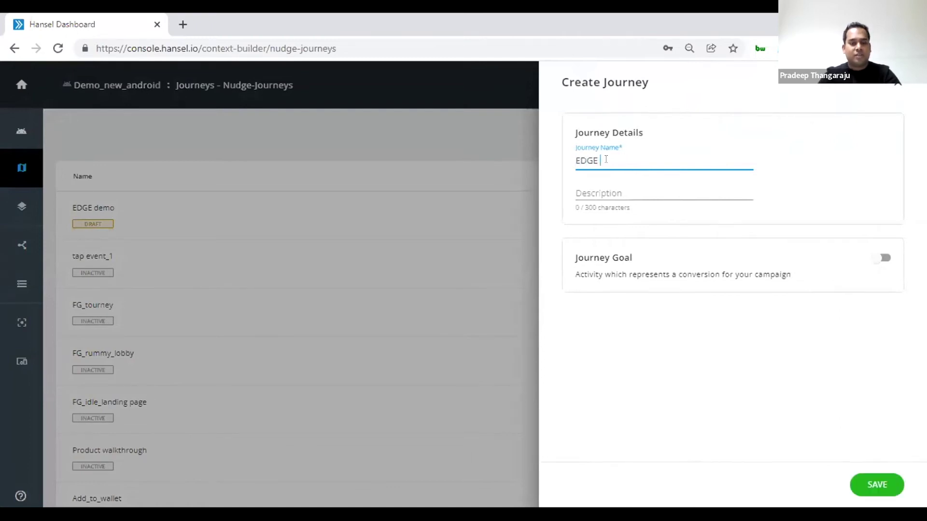
pyautogui.write('Demo PT')
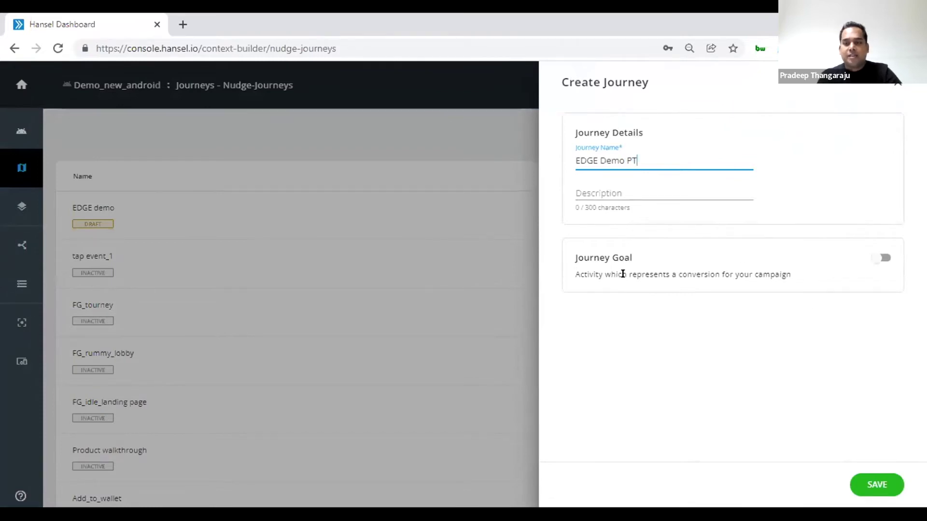
# Enable the journey goal with add_money as the goal conversion and save the journey
pyautogui.click(883, 257)
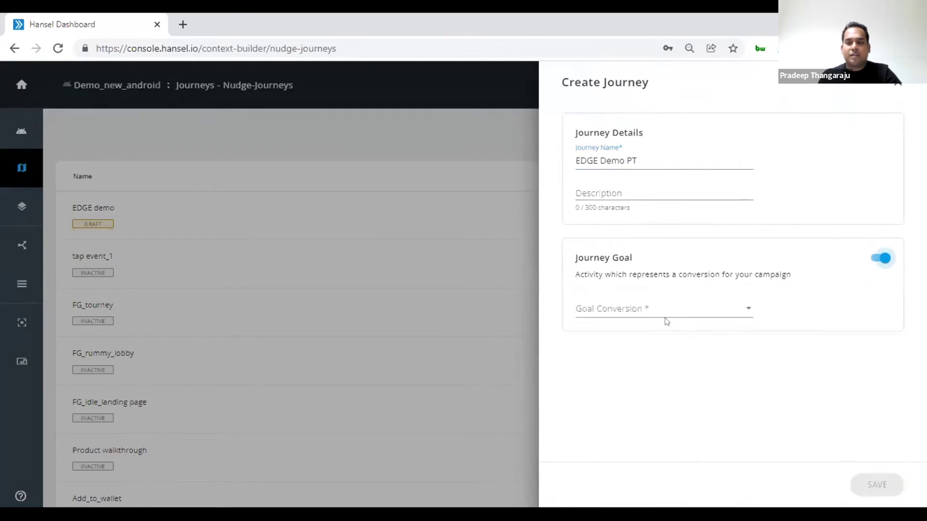
pyautogui.click(638, 311)
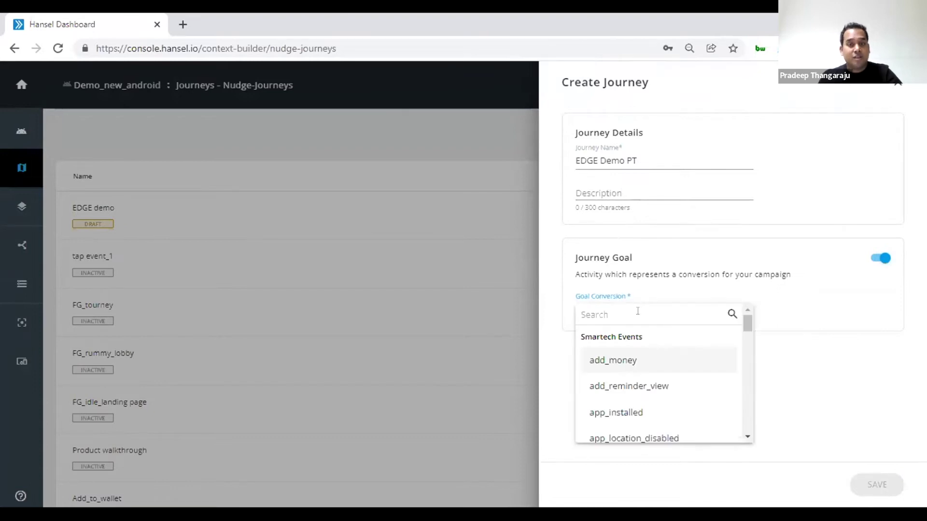
pyautogui.click(637, 357)
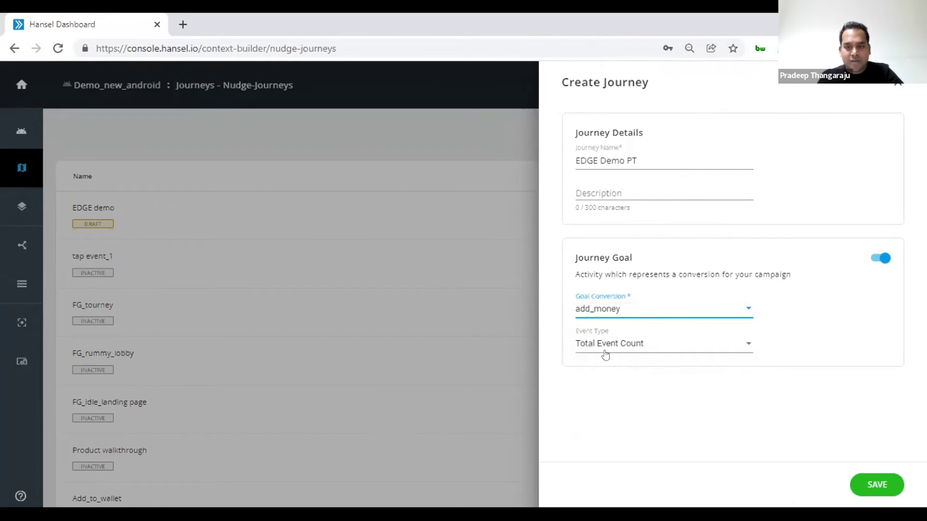
pyautogui.click(881, 480)
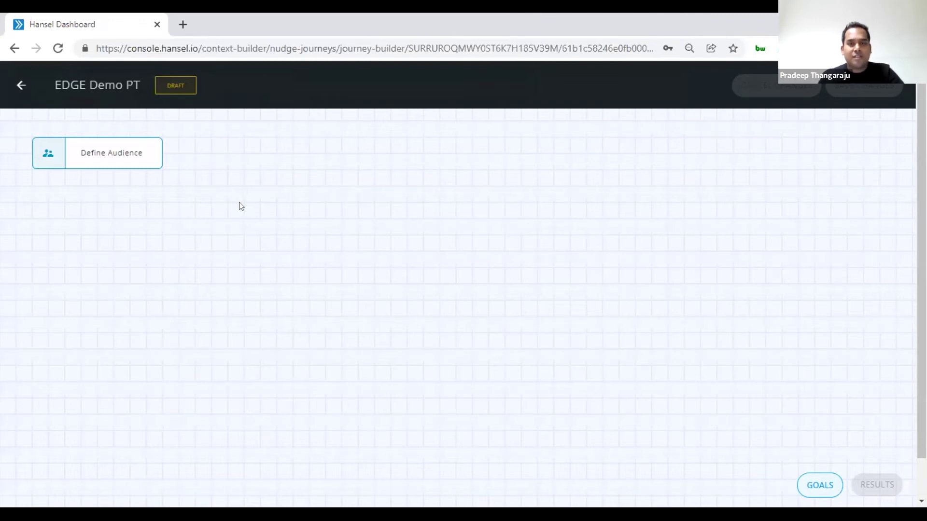
# Define the journey's audience as the "Test" user segment and choose to roll out the nudge in phases
pyautogui.click(98, 152)
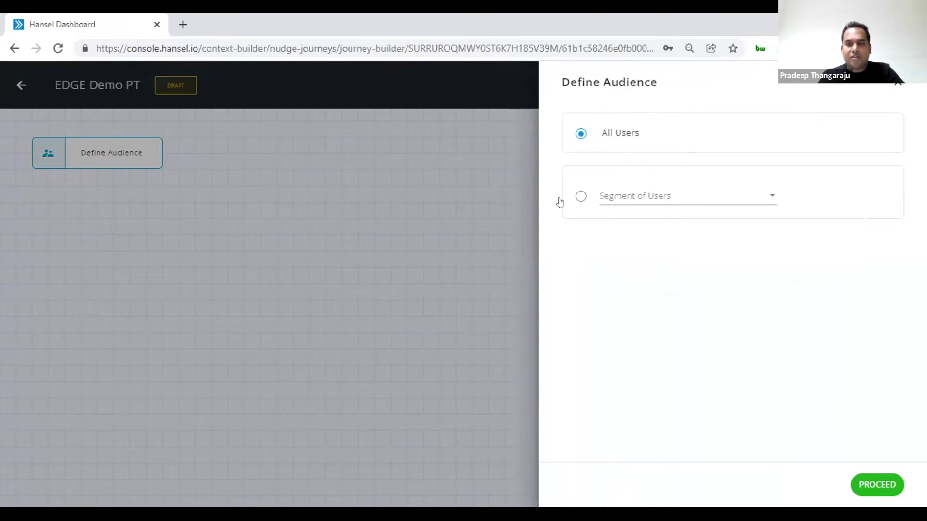
pyautogui.click(575, 197)
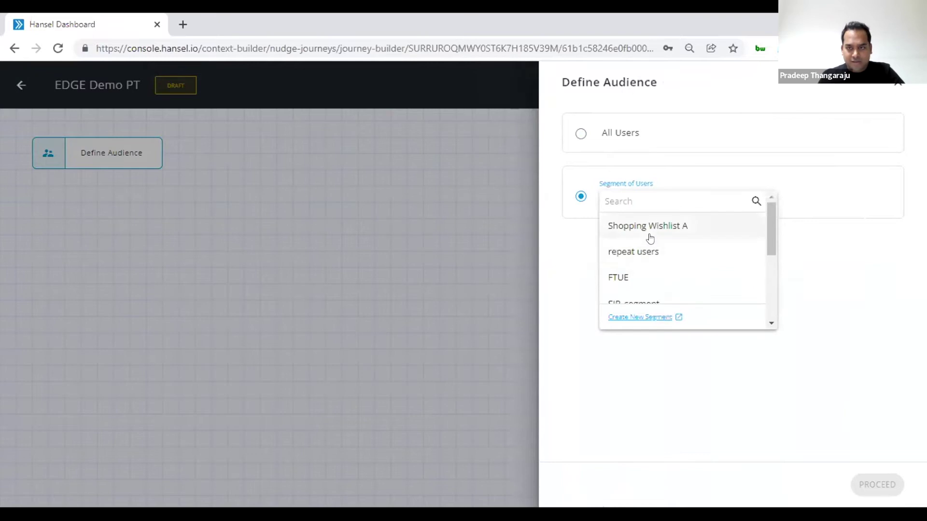
pyautogui.scroll(-3, 648, 268)
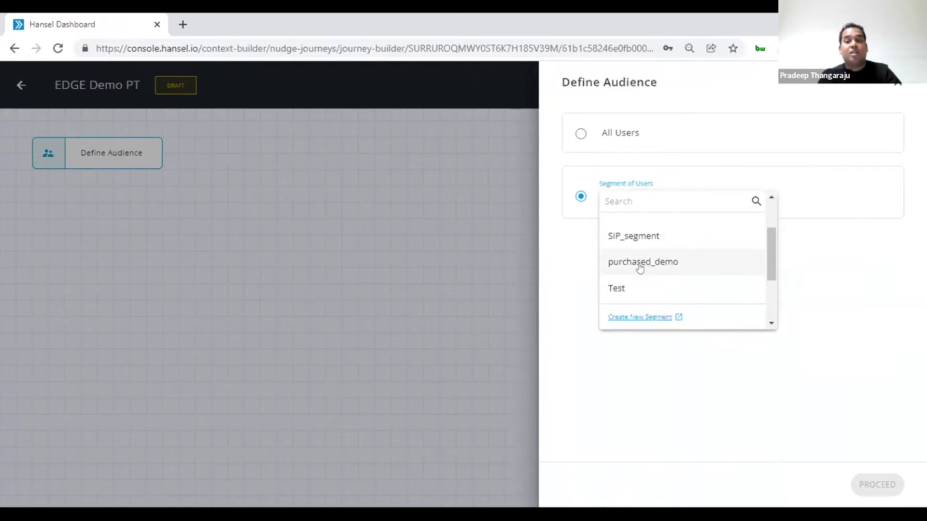
pyautogui.click(627, 289)
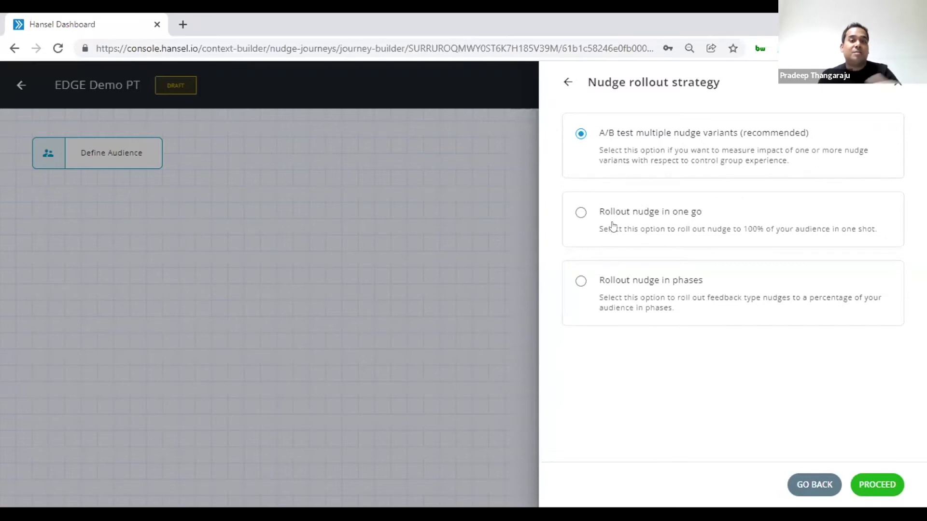
pyautogui.click(607, 291)
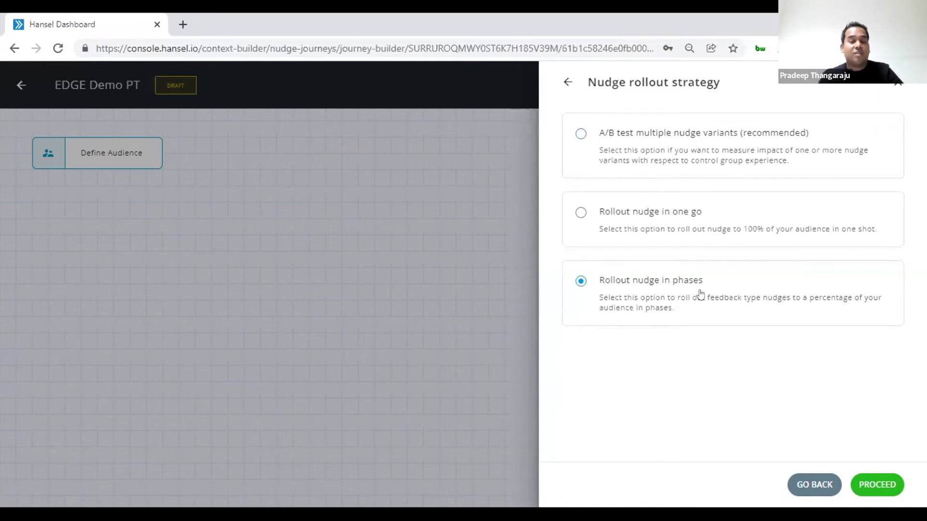
pyautogui.click(876, 485)
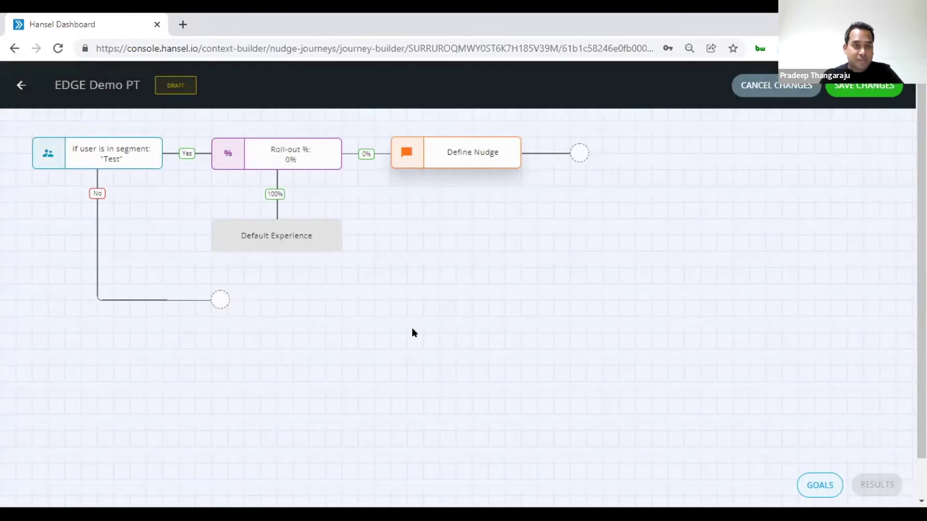
# Set the percentage of users in the roll-out to 20%
pyautogui.moveTo(290, 160)
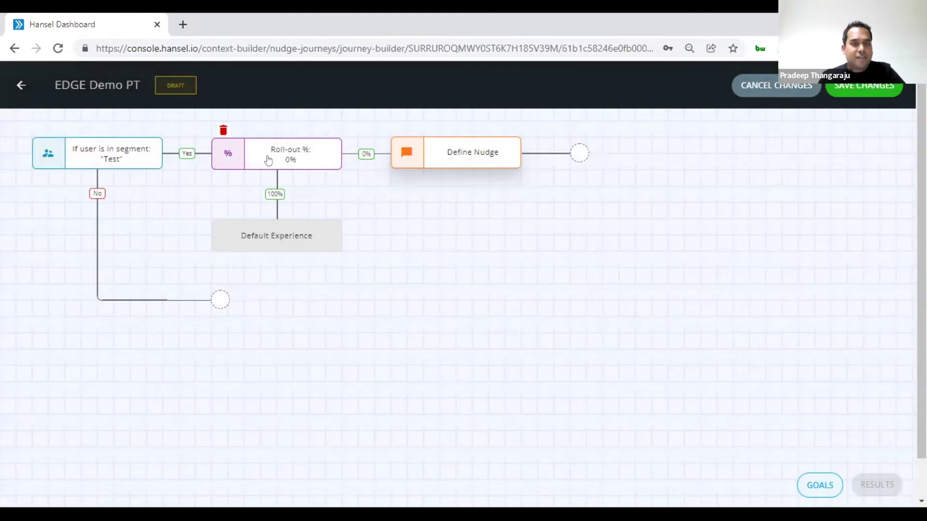
pyautogui.moveTo(113, 159)
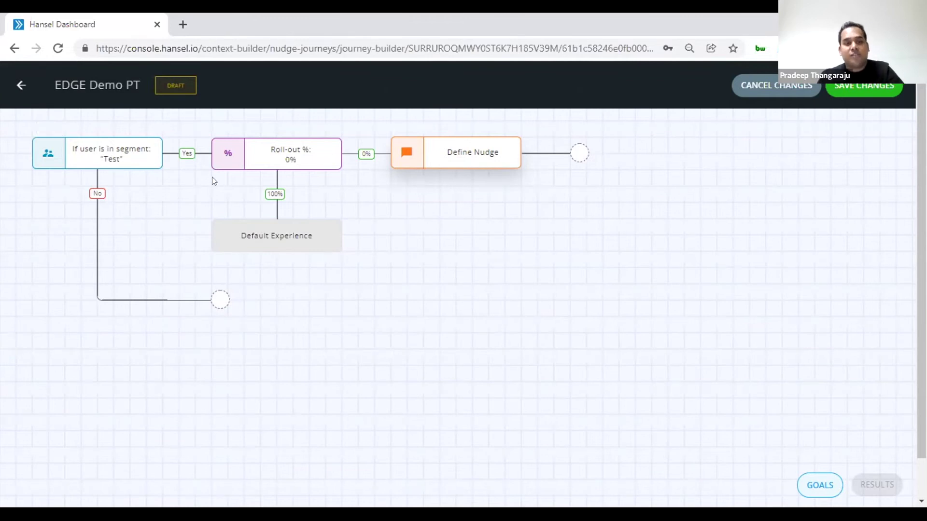
pyautogui.moveTo(559, 158)
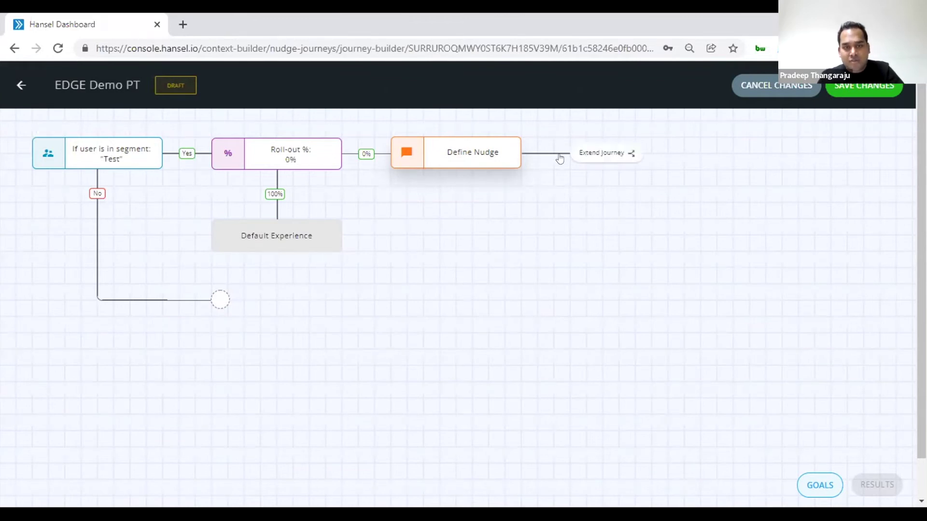
pyautogui.click(306, 151)
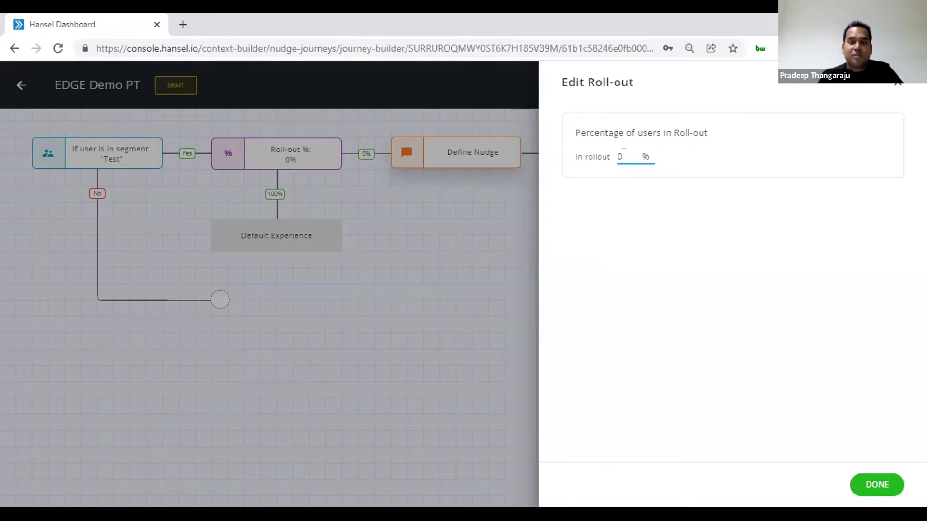
pyautogui.doubleClick(619, 155)
pyautogui.write('20')
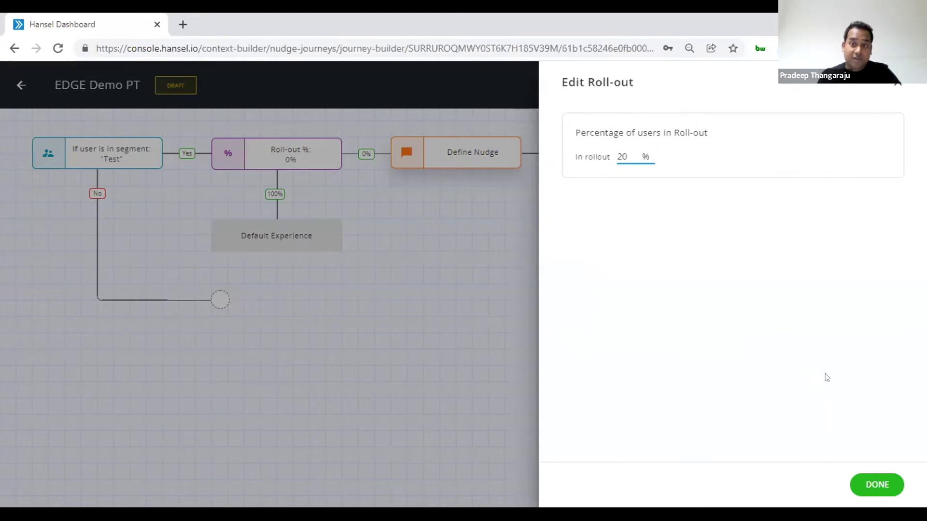
pyautogui.click(844, 409)
pyautogui.click(877, 484)
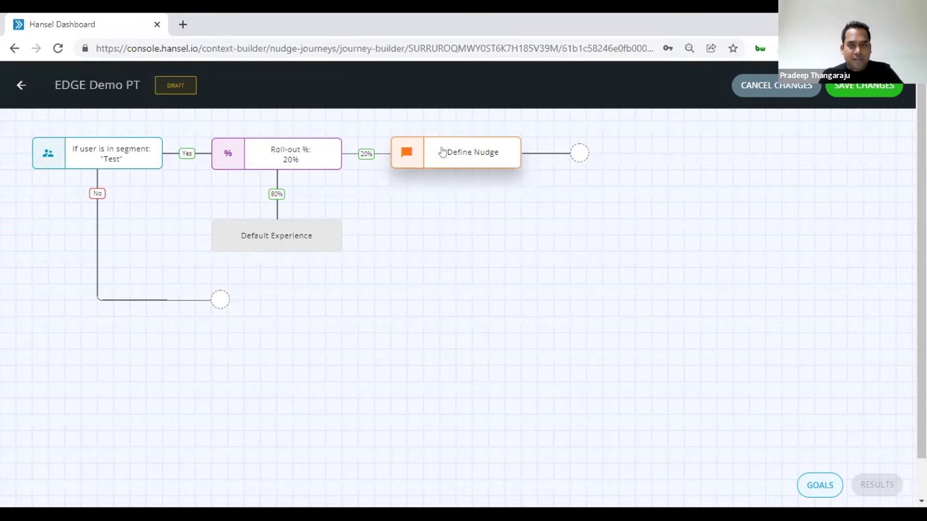
# Open the nudge definition and name the nudge "Edge demo Nudge"
pyautogui.click(464, 159)
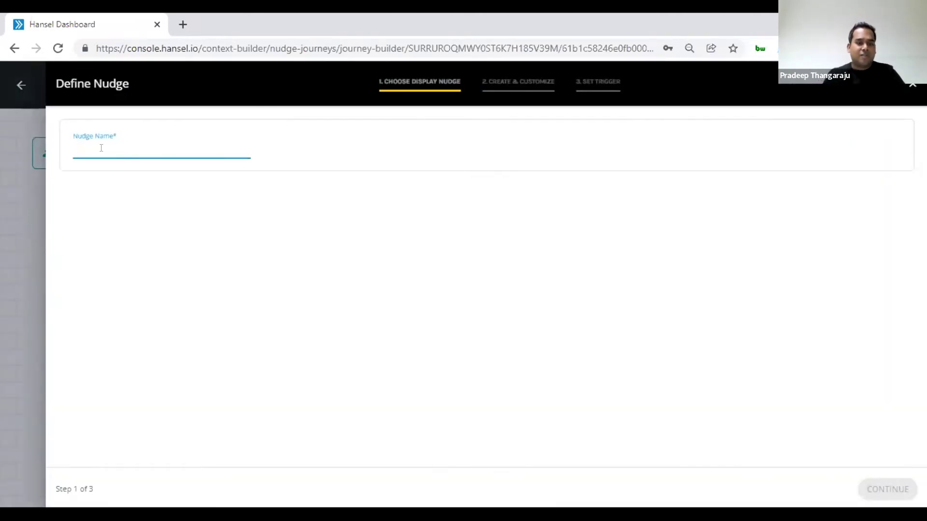
pyautogui.write('Ed')
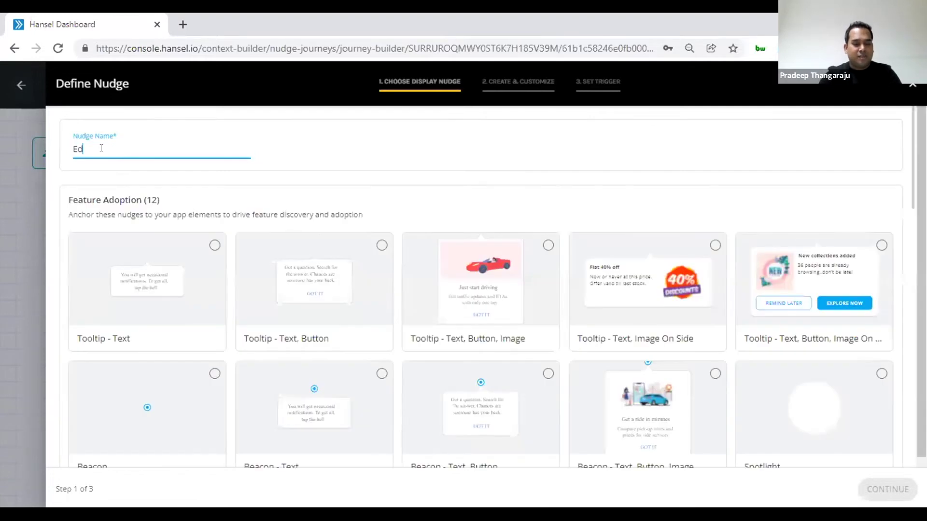
pyautogui.write('ge demo ')
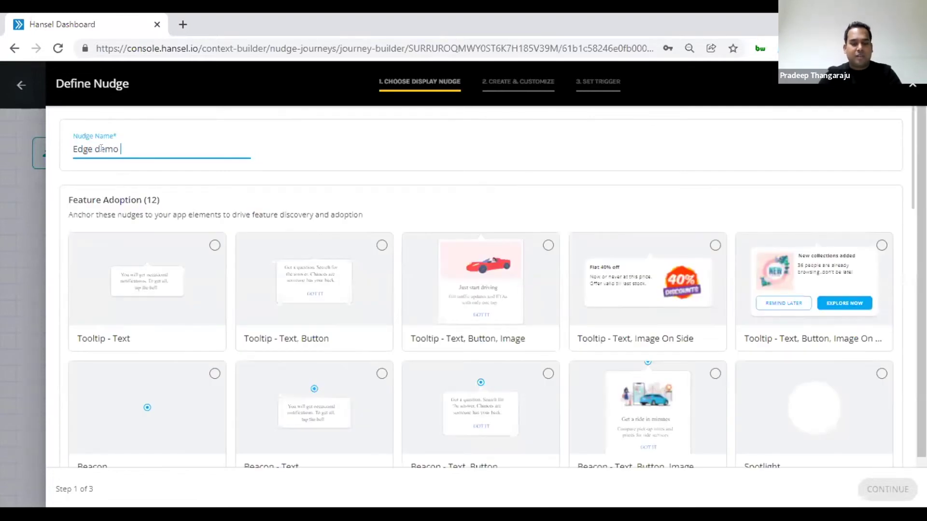
pyautogui.write('Nudge')
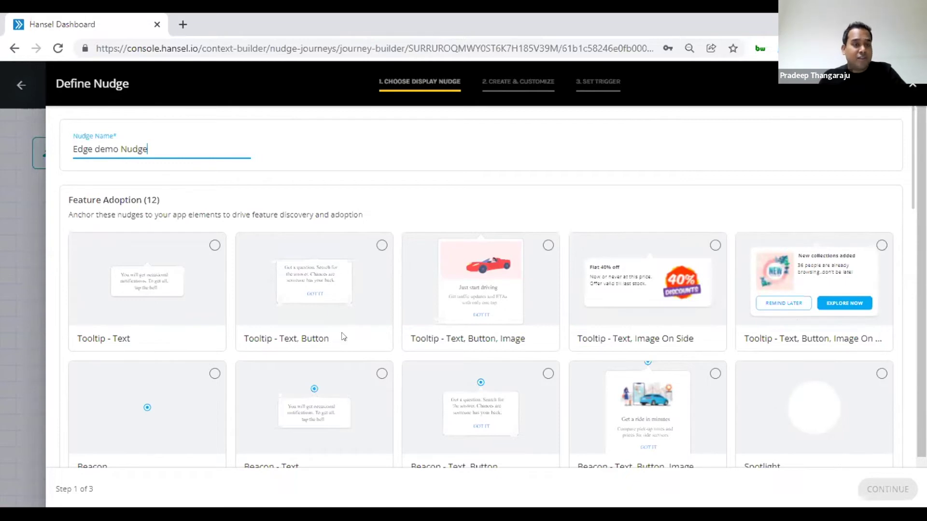
# Browse the available display nudge types, choose the "Tooltip - Text, Button" template and continue to customization
pyautogui.scroll(-1, 320, 329)
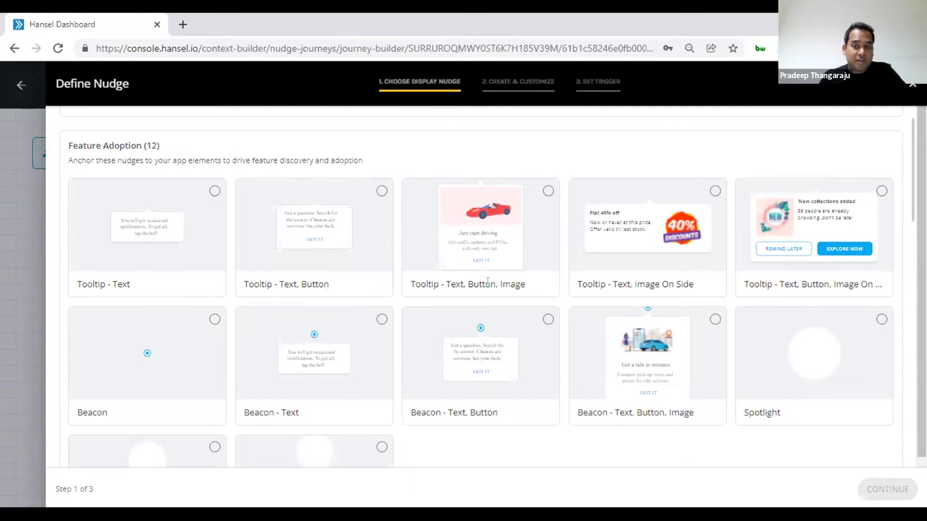
pyautogui.scroll(-3, 584, 360)
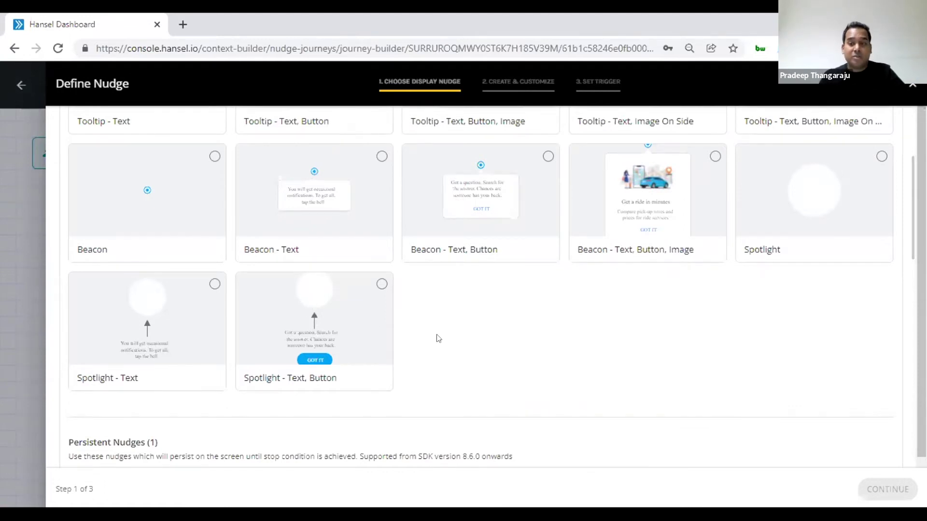
pyautogui.scroll(-3, 436, 337)
pyautogui.scroll(-3, 386, 355)
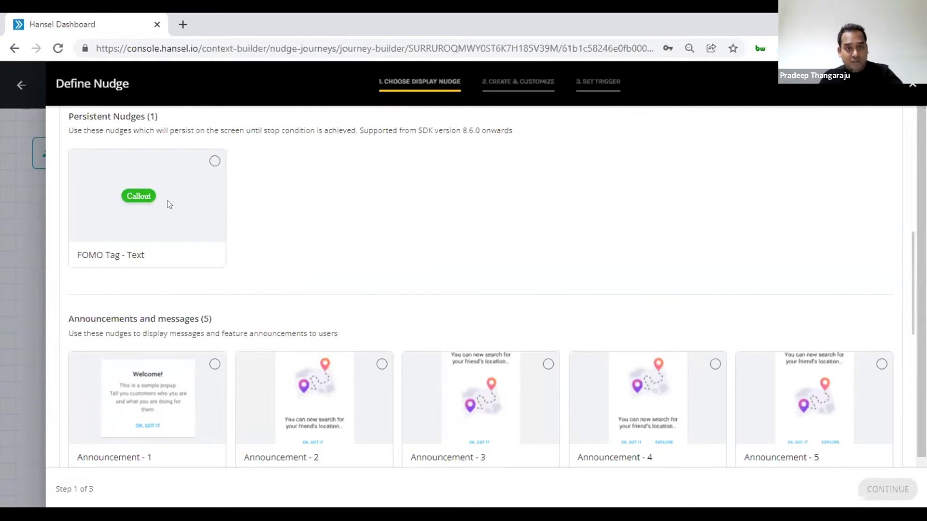
pyautogui.scroll(-6, 415, 265)
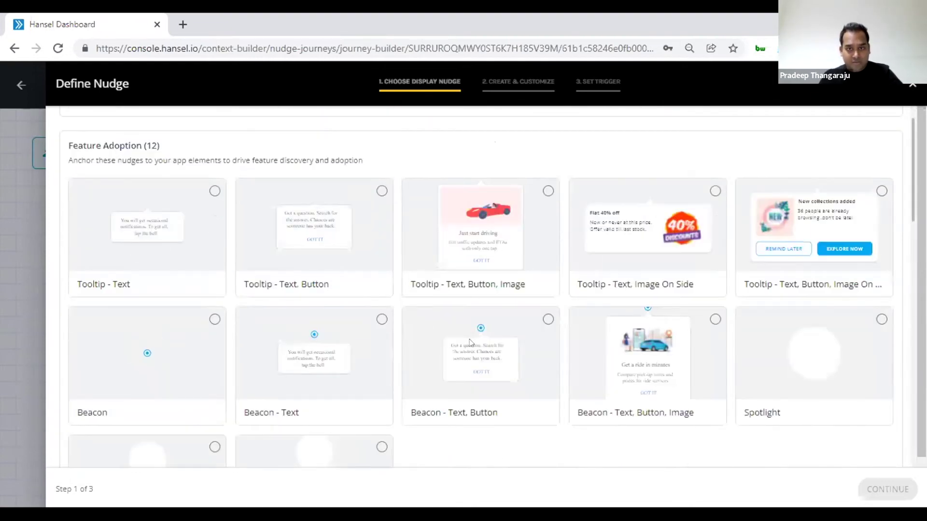
pyautogui.scroll(2, 471, 342)
pyautogui.click(380, 245)
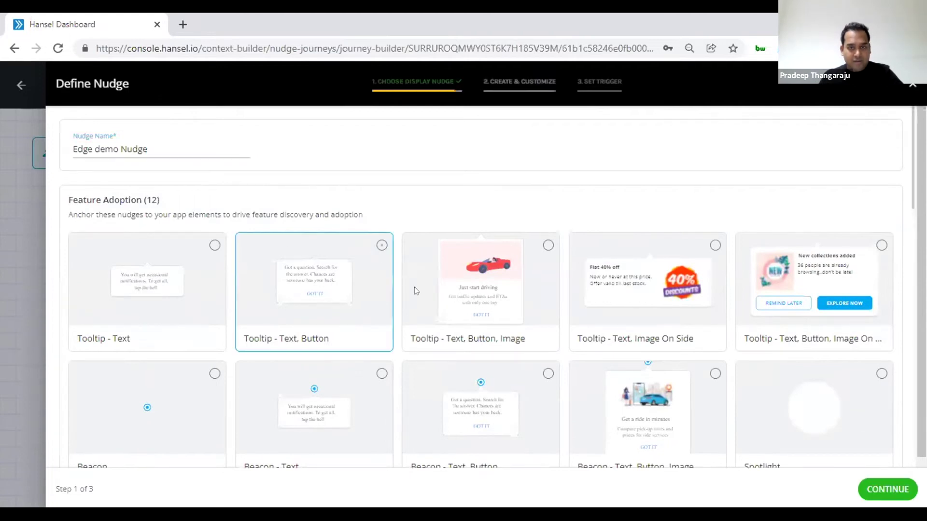
pyautogui.click(888, 489)
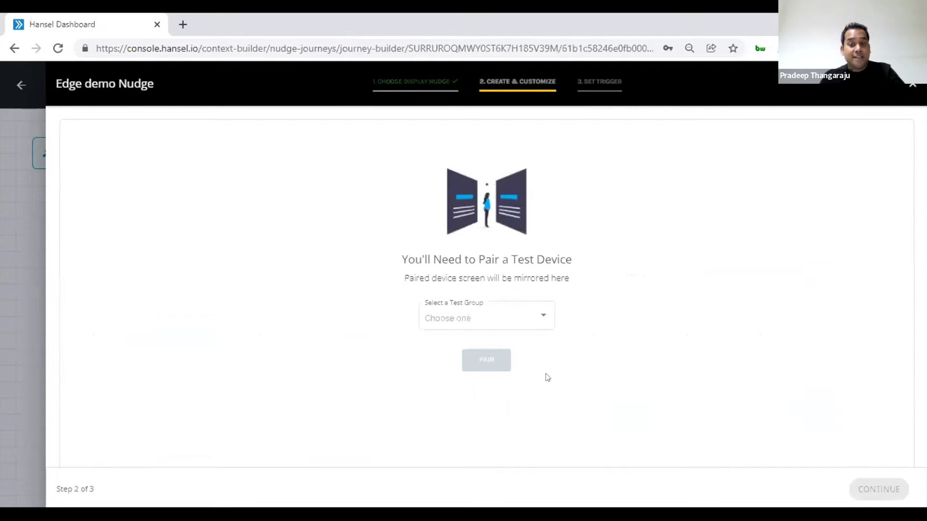
# Pair a test device from the test group ending in "new_android" and capture its app screen for placing the tooltip
pyautogui.click(494, 323)
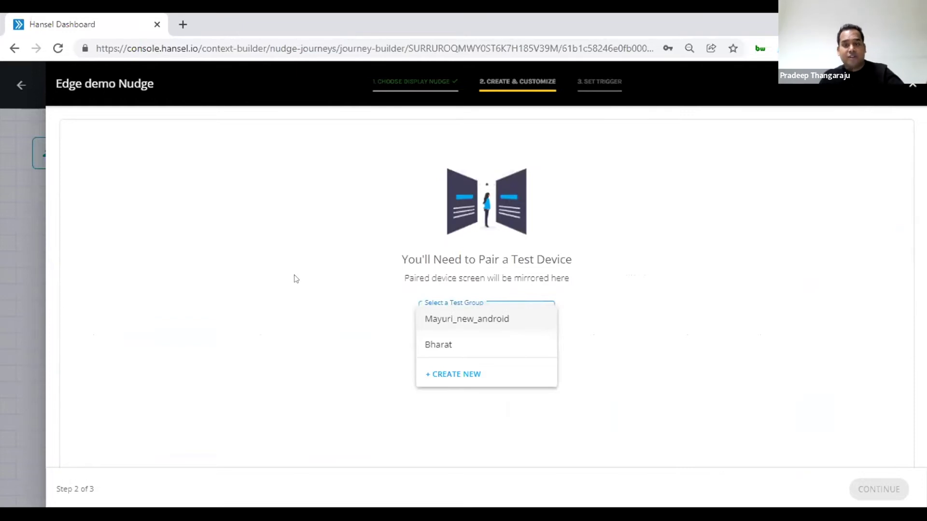
pyautogui.click(485, 319)
pyautogui.click(464, 368)
pyautogui.click(449, 414)
pyautogui.click(475, 401)
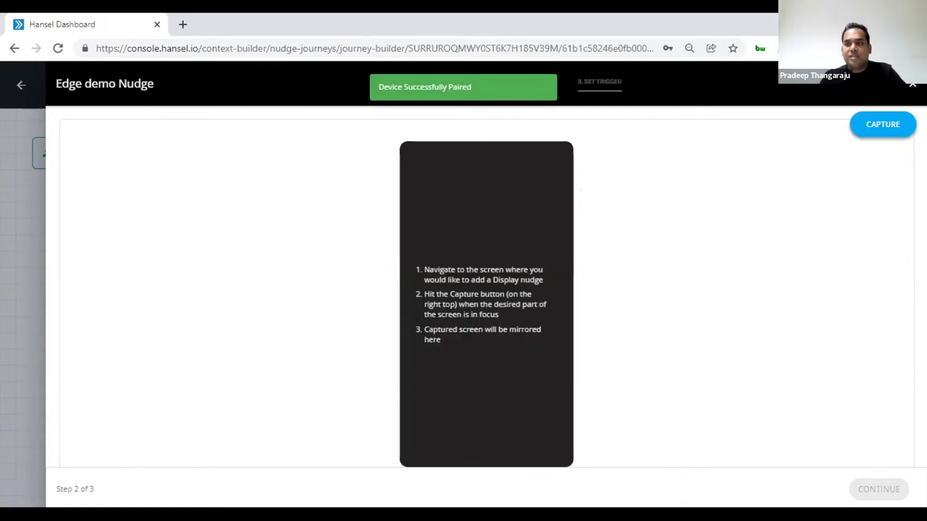
pyautogui.click(888, 134)
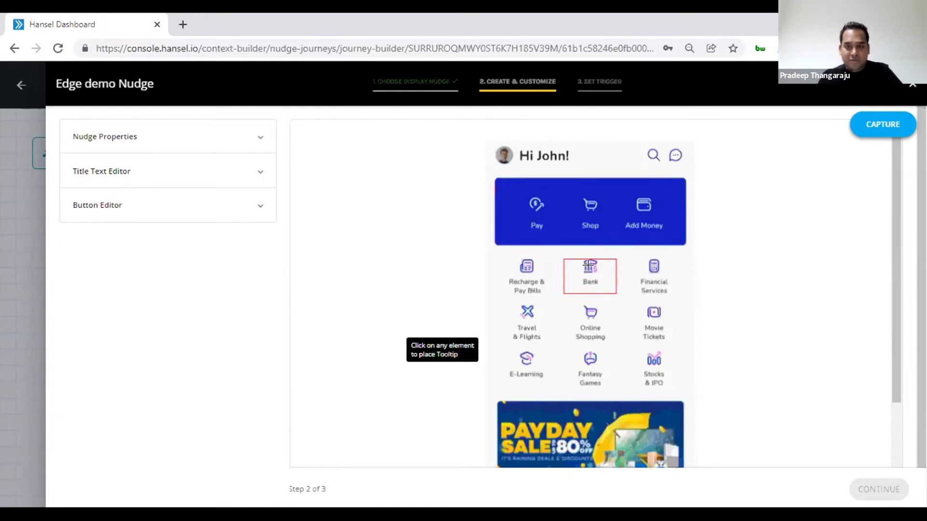
# Place the tooltip on the Bank element of the captured screen and replace its title text with "Add in your bank details here"
pyautogui.click(589, 265)
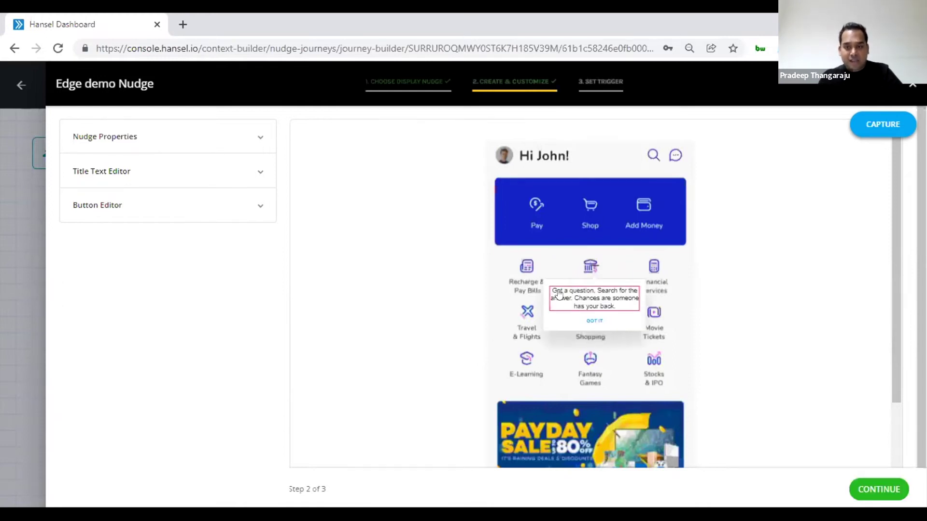
pyautogui.click(581, 306)
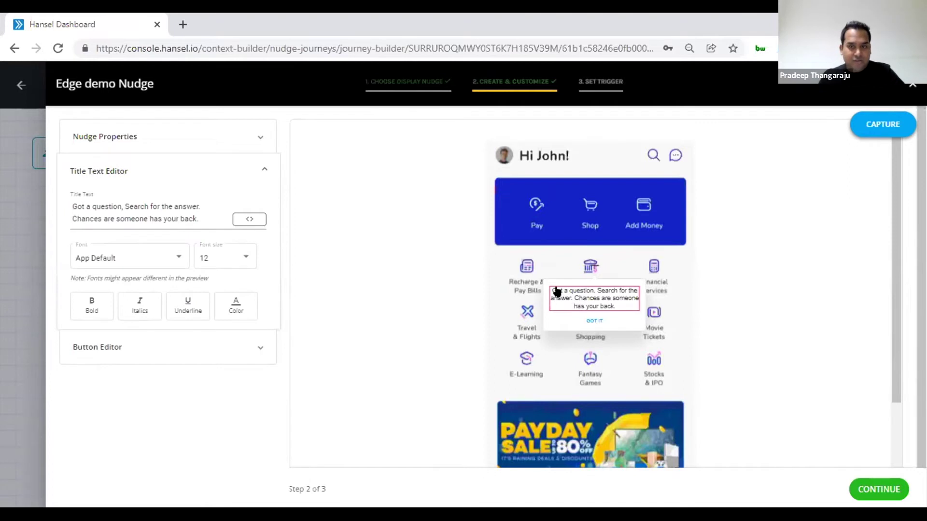
pyautogui.click(103, 219)
pyautogui.moveTo(74, 206); pyautogui.dragTo(215, 218)
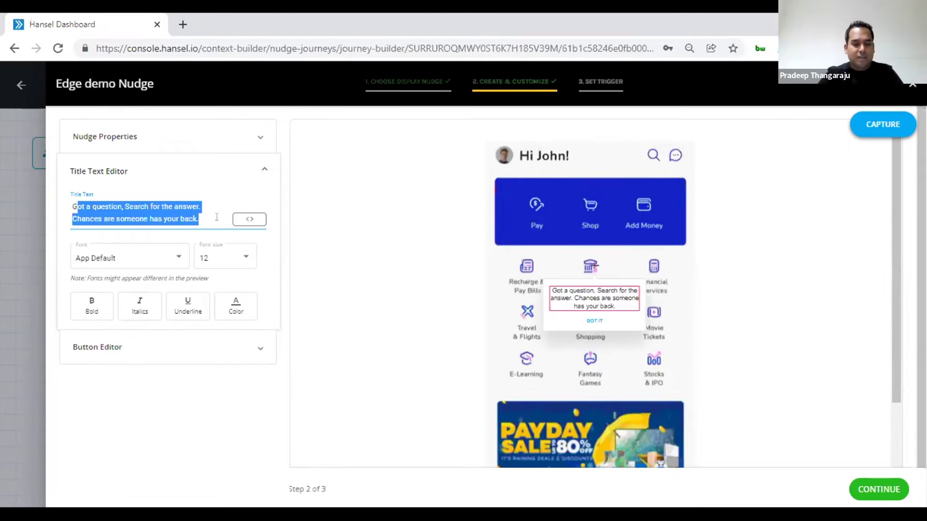
pyautogui.write('ood')
pyautogui.press('BackSpace')
pyautogui.press('BackSpace')
pyautogui.press('BackSpace')
pyautogui.press('BackSpace')
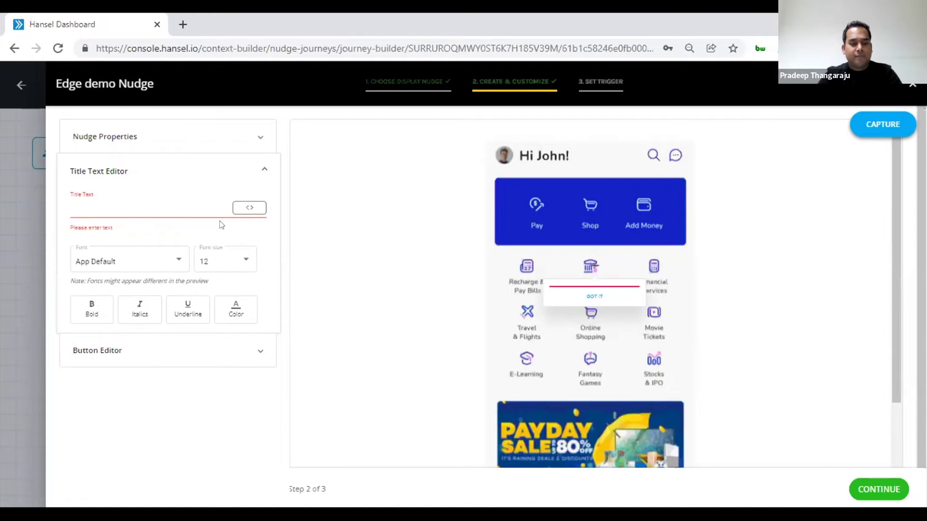
pyautogui.click(159, 205)
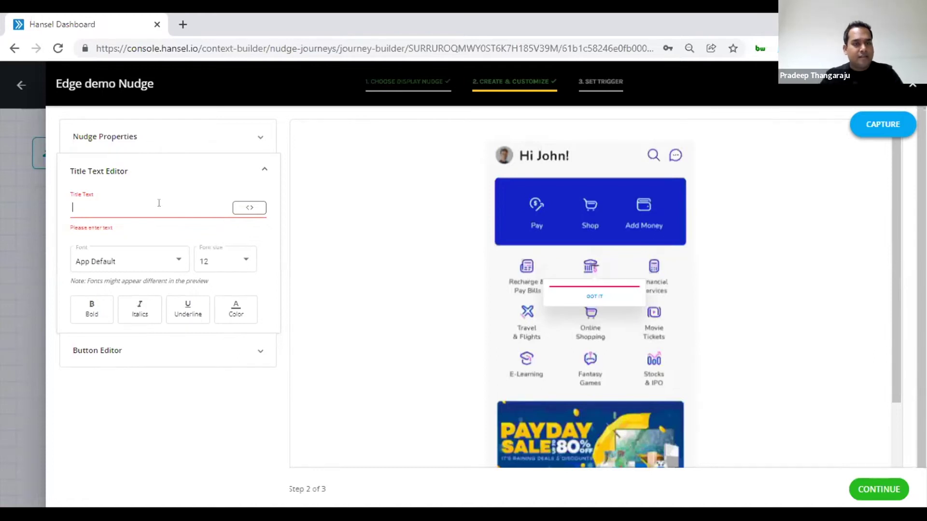
pyautogui.write('A')
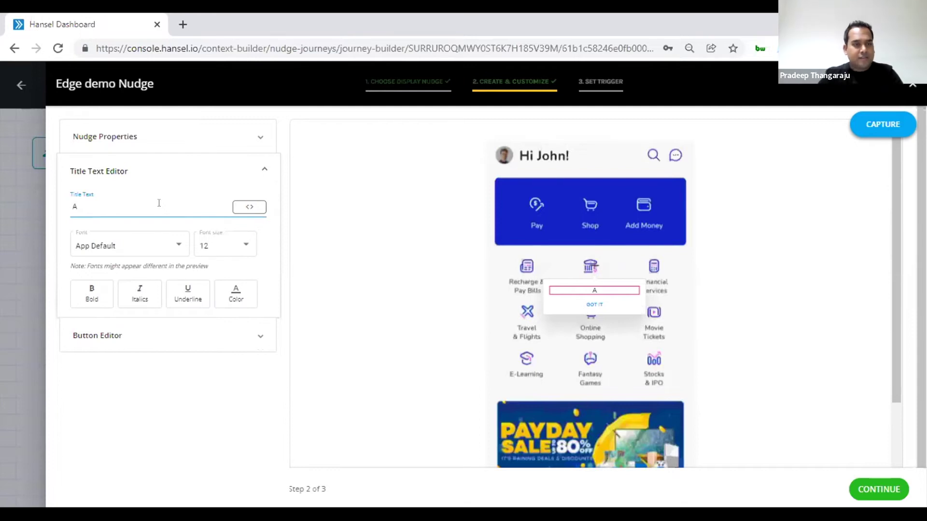
pyautogui.write('dd')
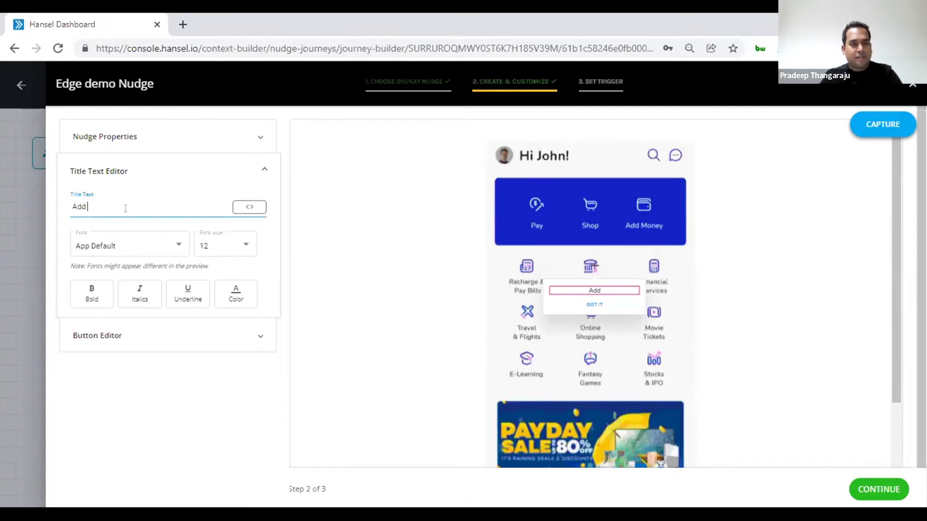
pyautogui.write(' in you')
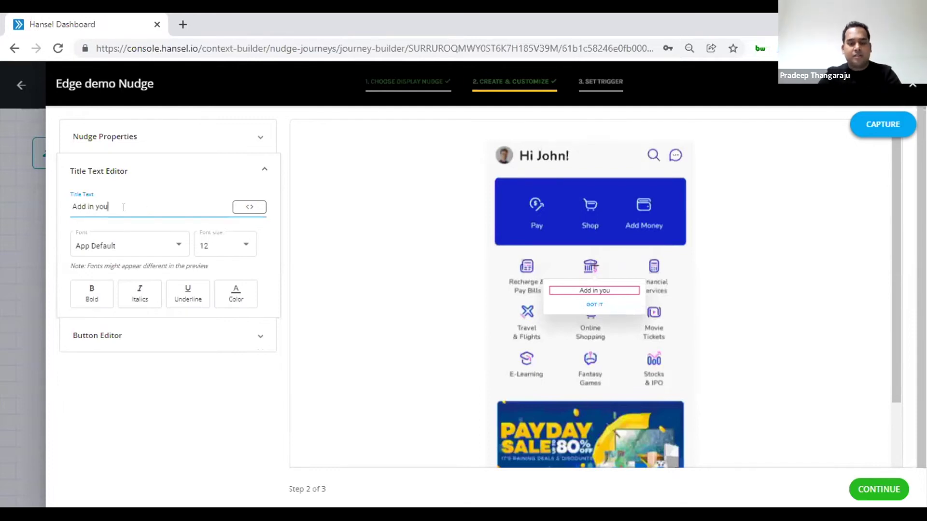
pyautogui.write('r bank detai')
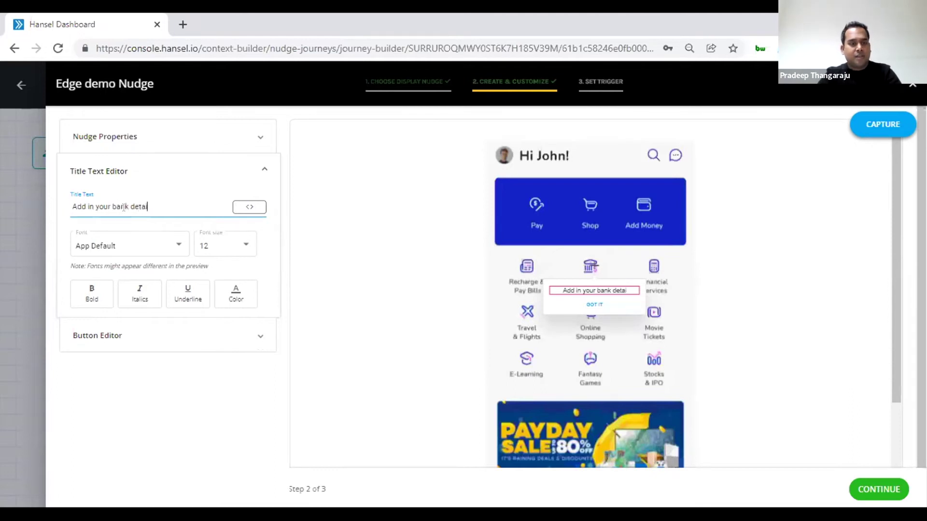
pyautogui.write('ls here')
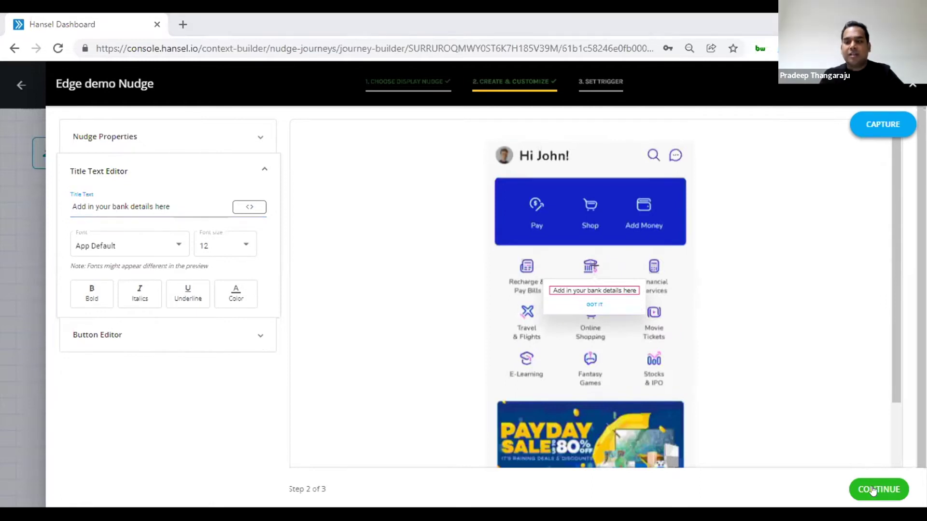
# Change the tooltip's GOT IT button to the Filled style and continue to the trigger settings
pyautogui.click(602, 305)
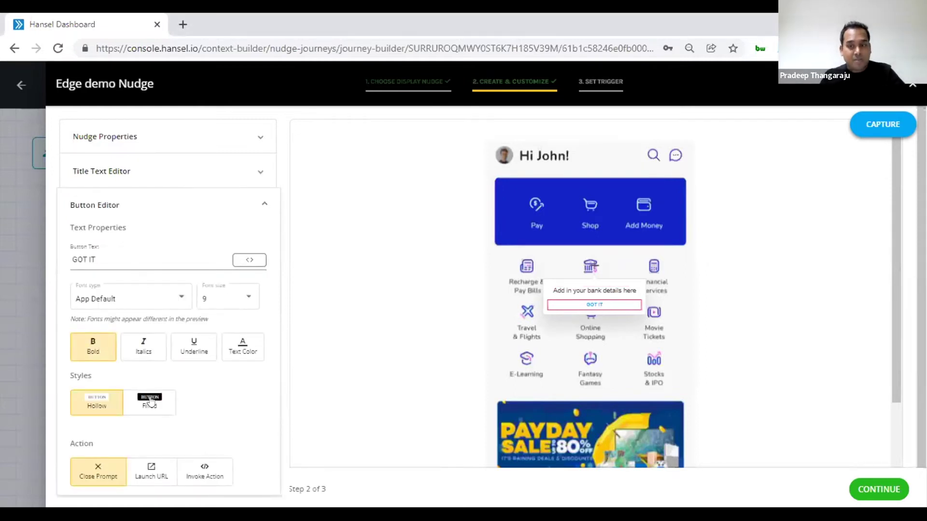
pyautogui.click(154, 403)
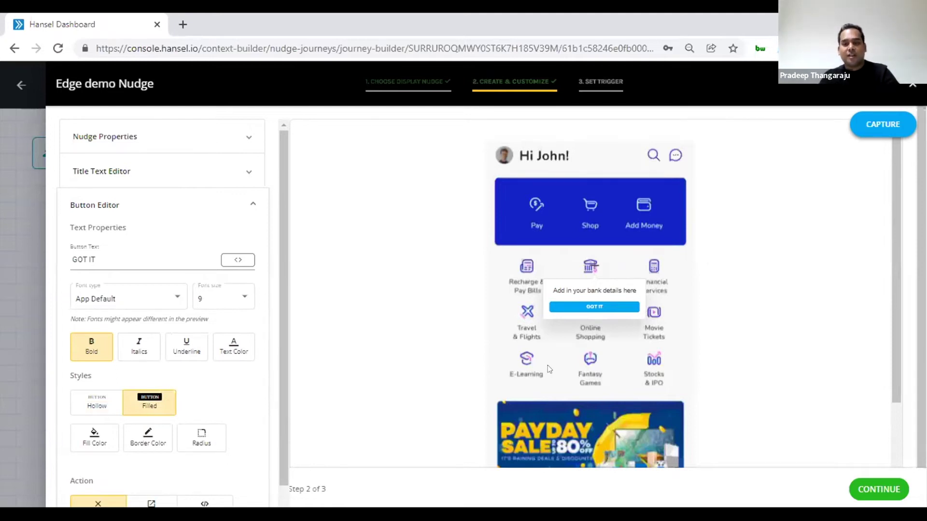
pyautogui.click(877, 489)
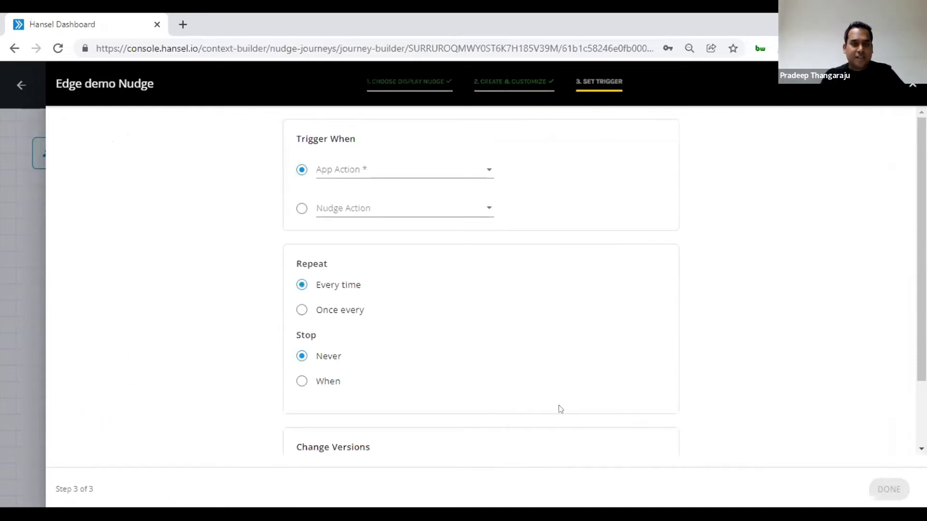
# Examine the nudge's trigger settings: the available app actions and nudge actions, the repeat and stop rules, and the app version range
pyautogui.click(334, 172)
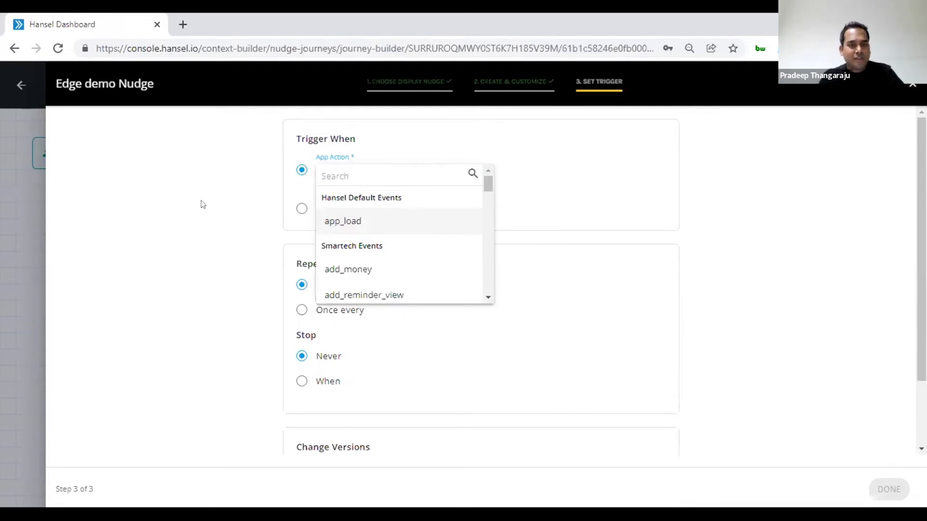
pyautogui.click(226, 203)
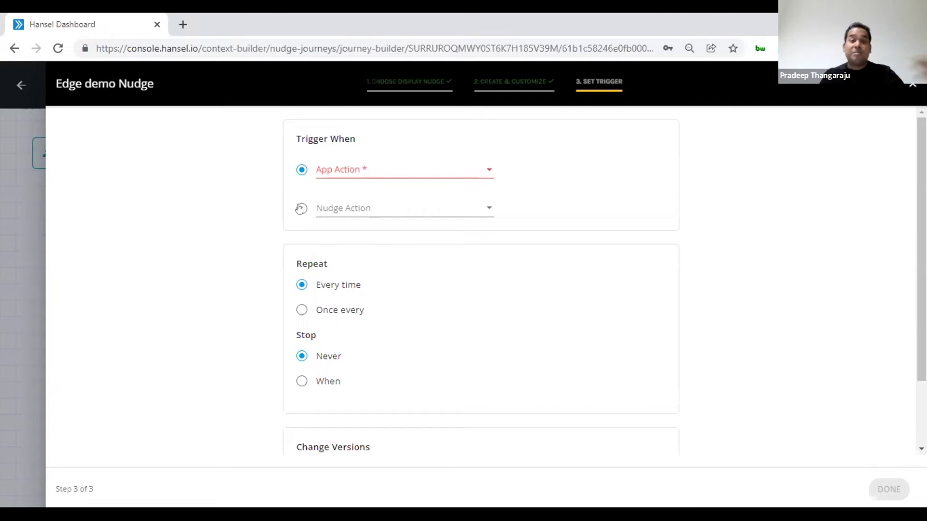
pyautogui.click(300, 208)
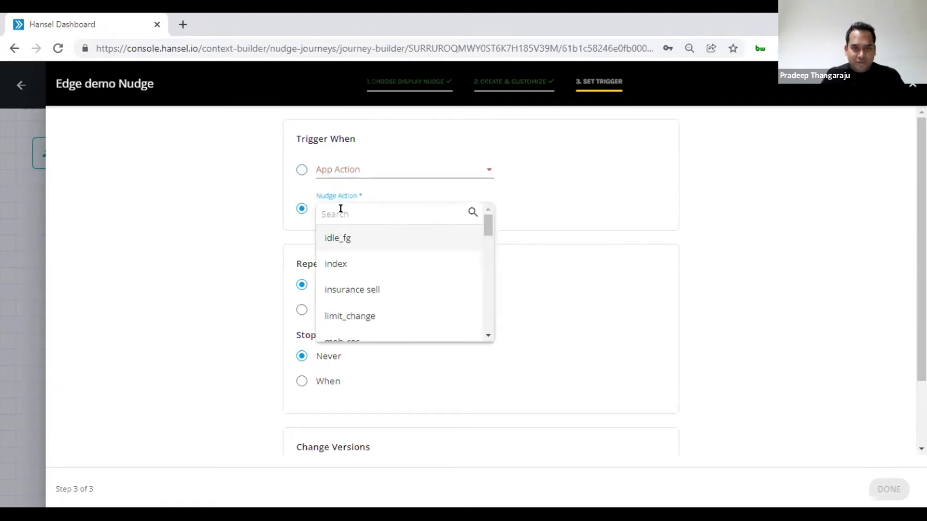
pyautogui.click(253, 222)
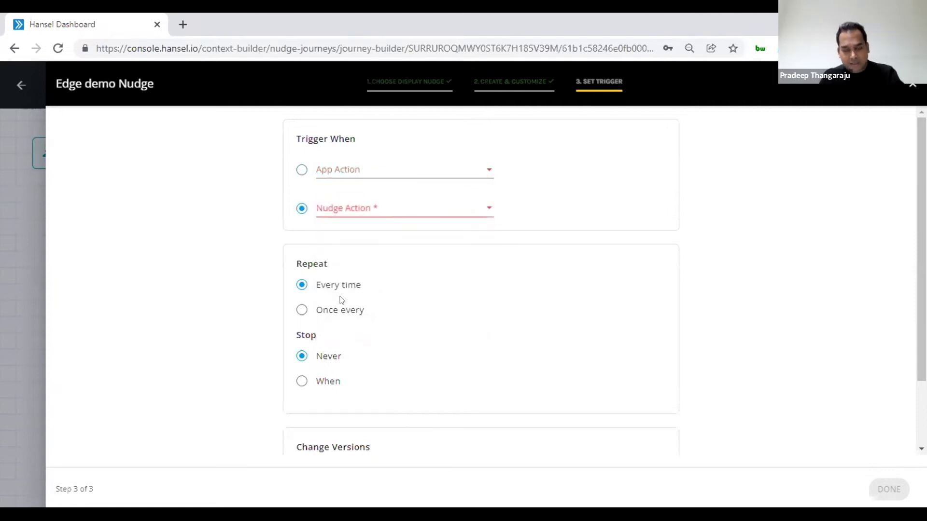
pyautogui.scroll(-2, 341, 298)
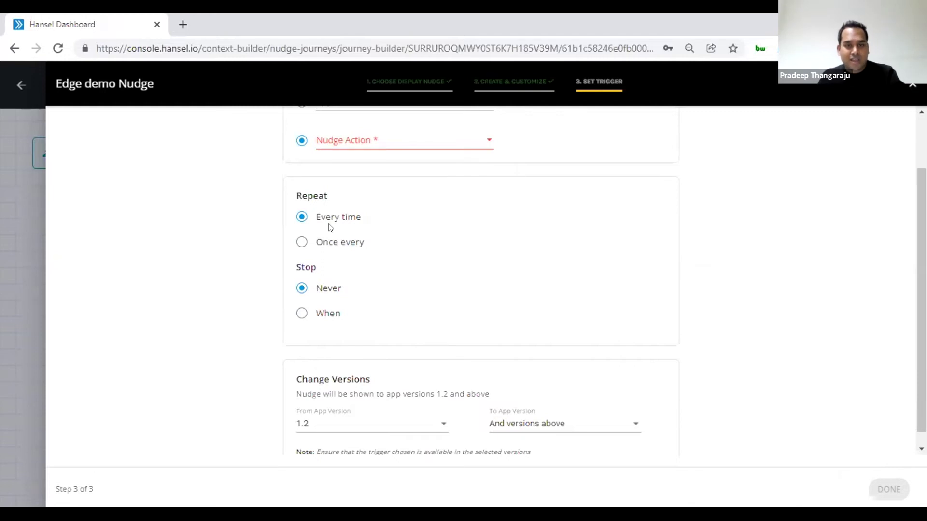
pyautogui.scroll(-1, 328, 333)
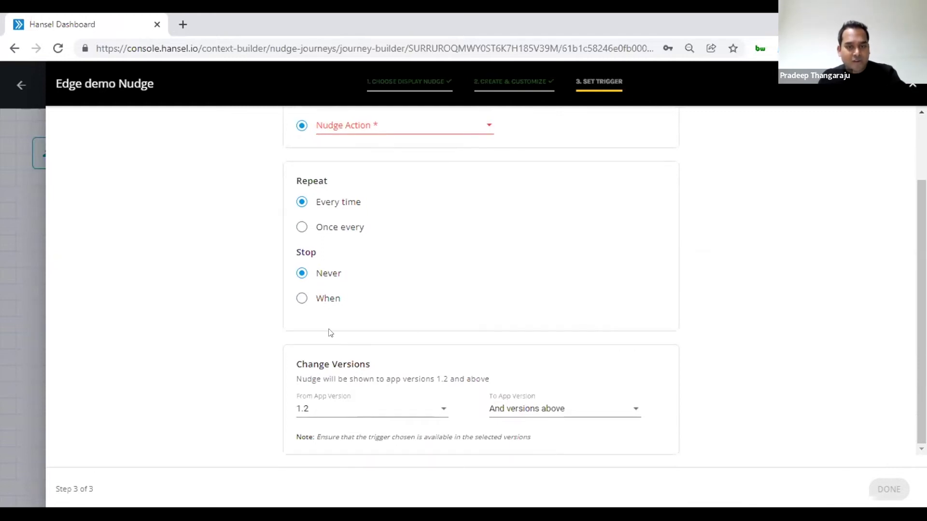
pyautogui.click(354, 408)
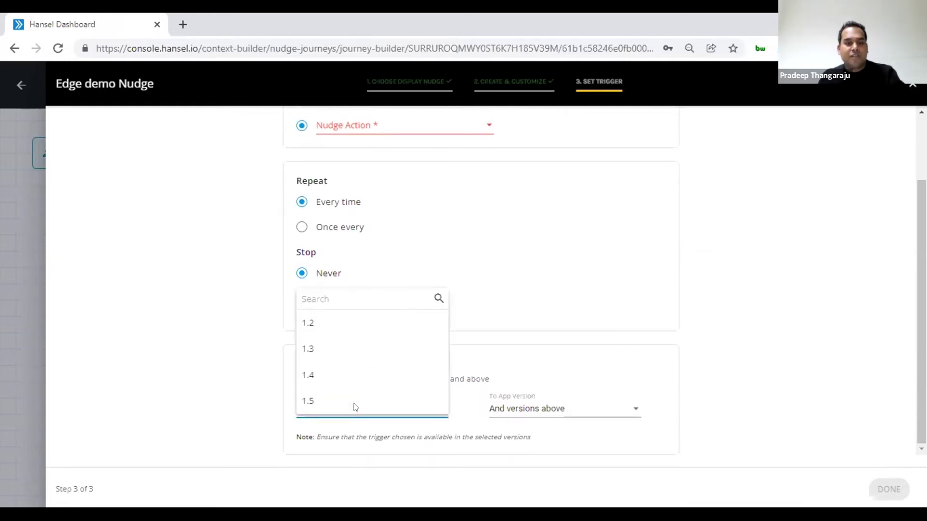
pyautogui.click(242, 386)
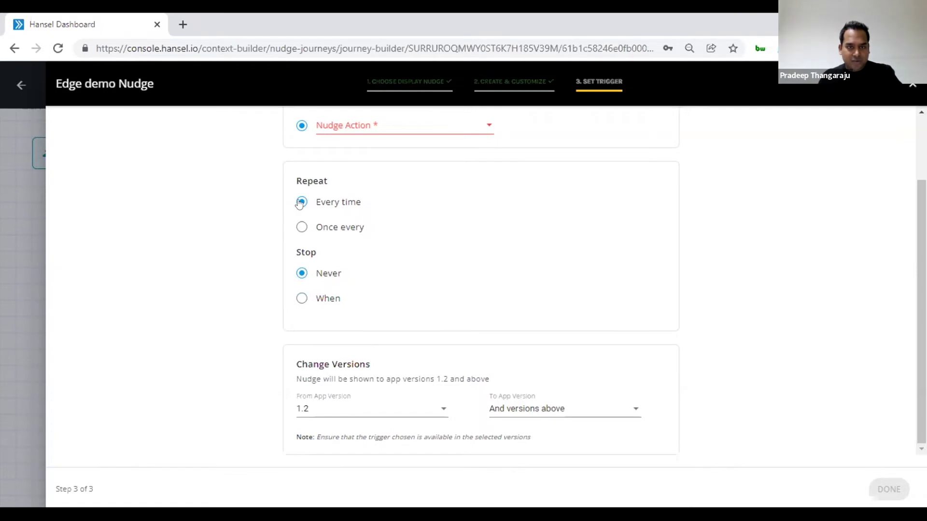
pyautogui.scroll(2, 816, 227)
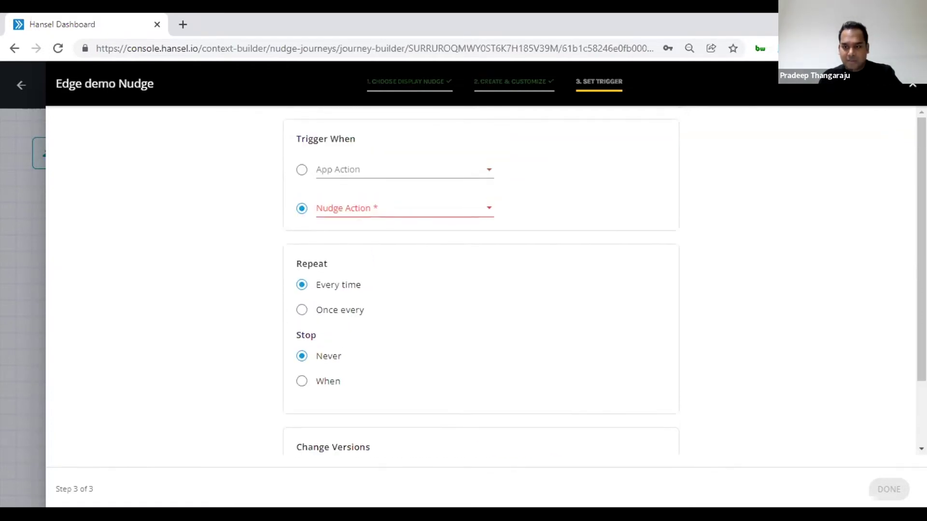
pyautogui.scroll(-2, 892, 389)
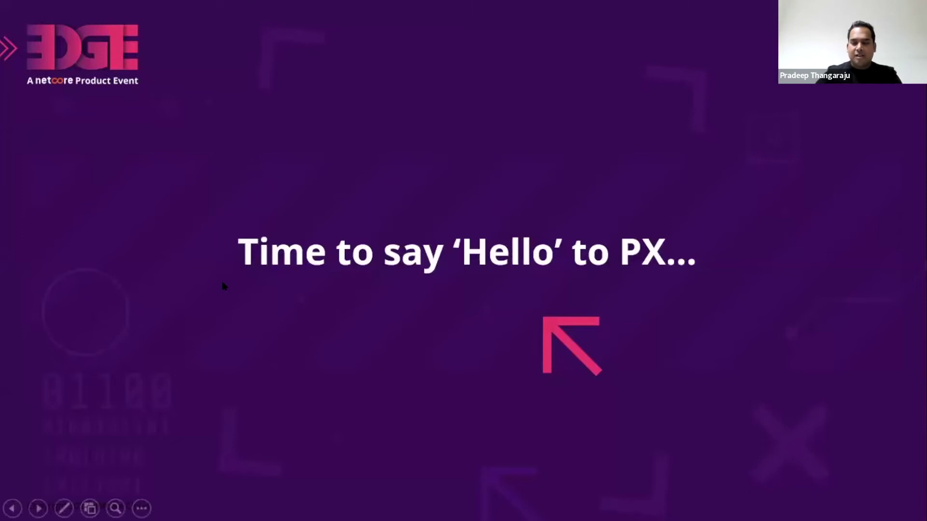
pyautogui.click(221, 285)
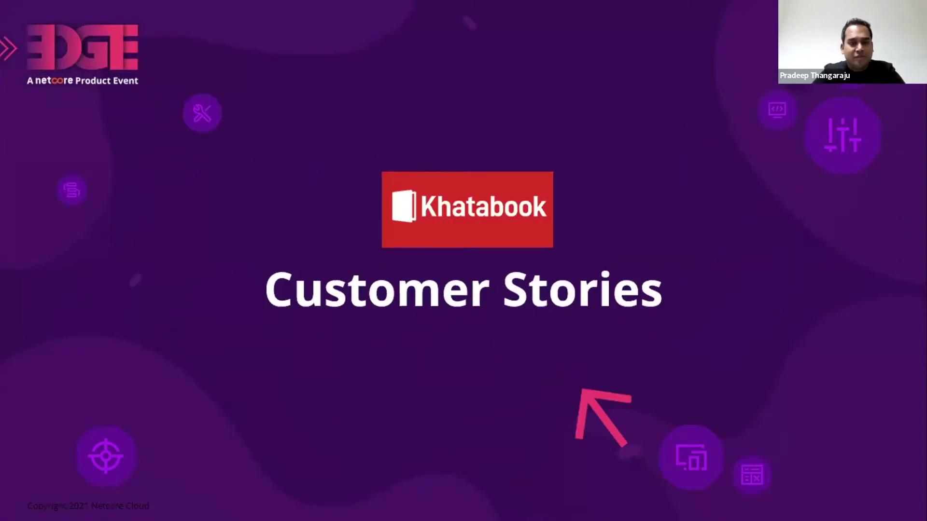
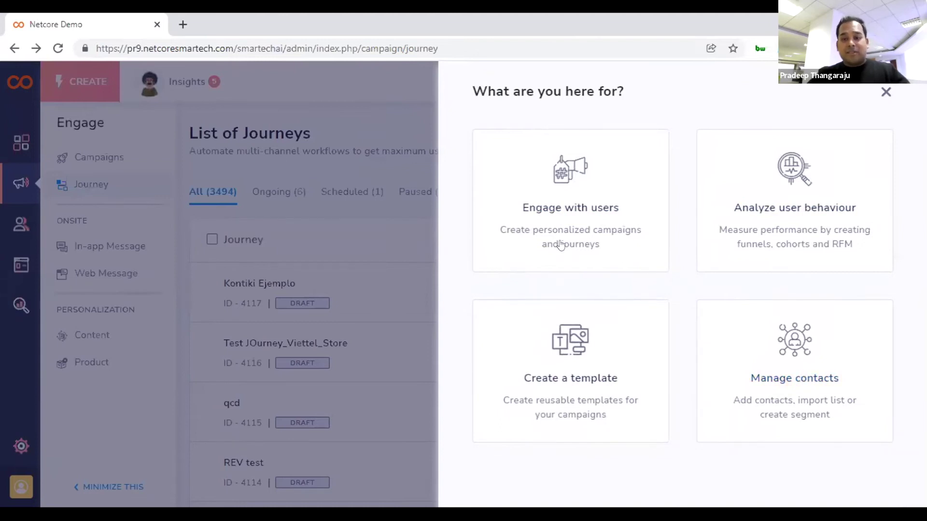
# In the Netcore Smartech dashboard, look over the options for engaging with users and start creating a journey
pyautogui.click(560, 202)
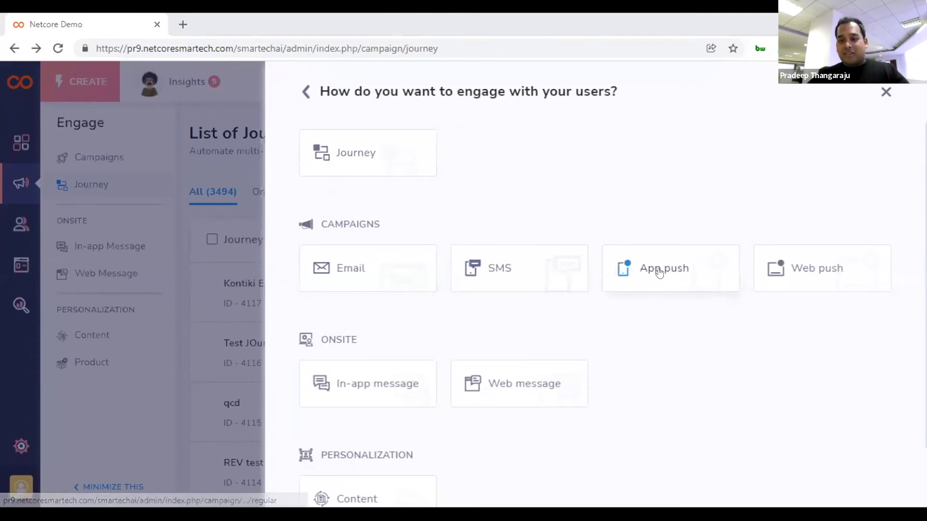
pyautogui.scroll(-2, 373, 410)
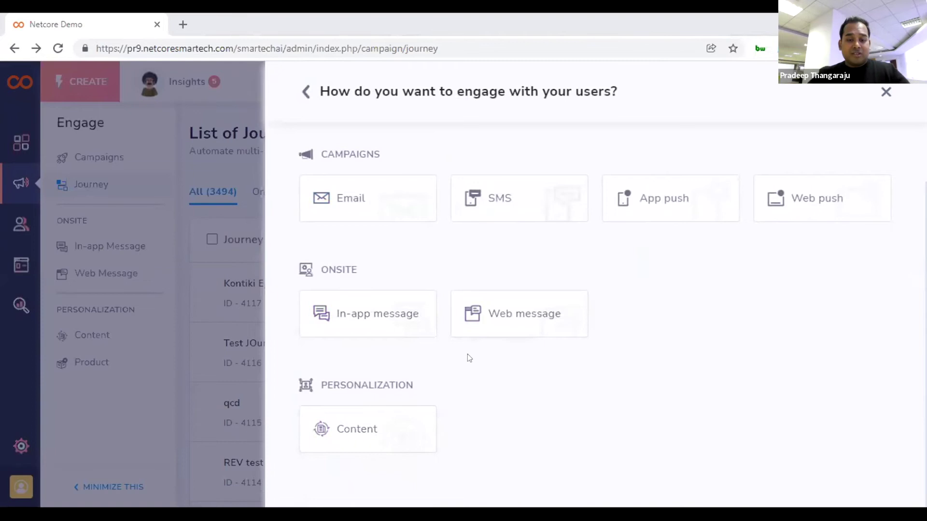
pyautogui.scroll(2, 466, 354)
pyautogui.click(374, 155)
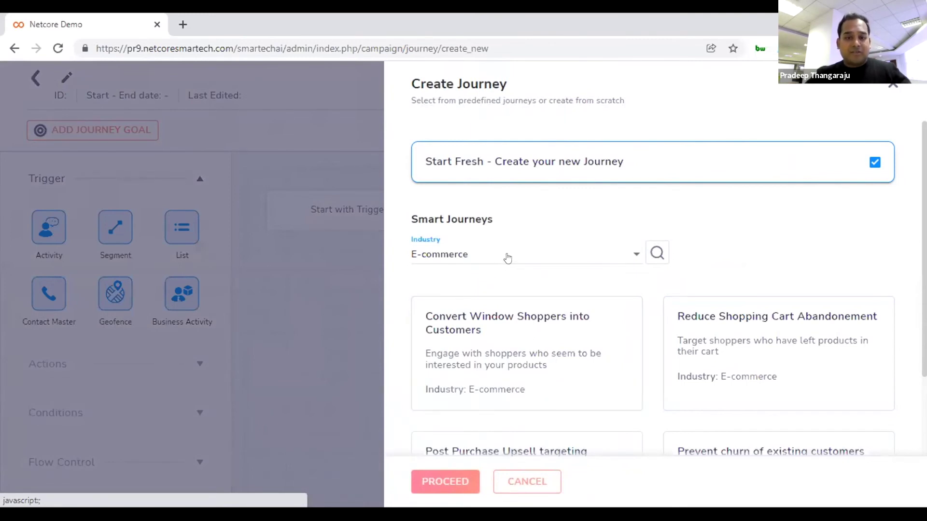
# Look through the E-commerce smart journey templates and proceed with the Start Fresh option for a new journey
pyautogui.scroll(-2, 551, 355)
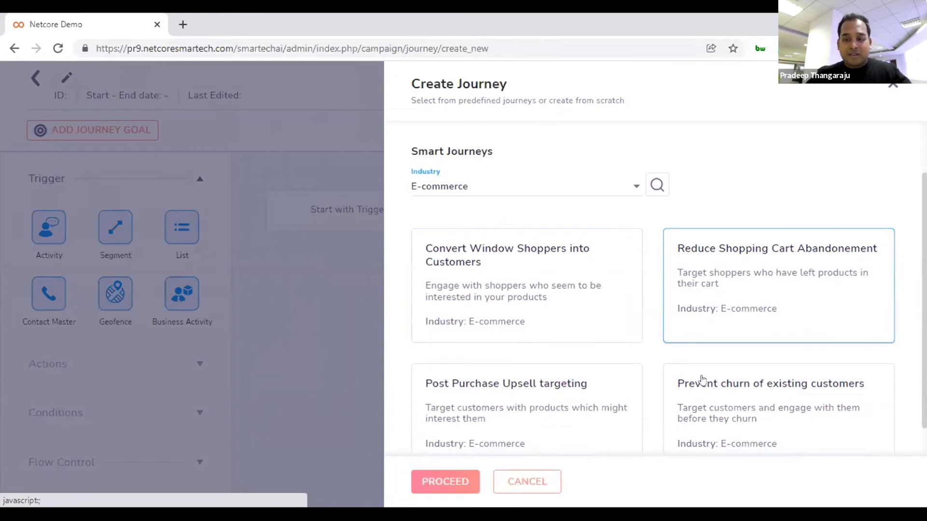
pyautogui.scroll(-1, 704, 382)
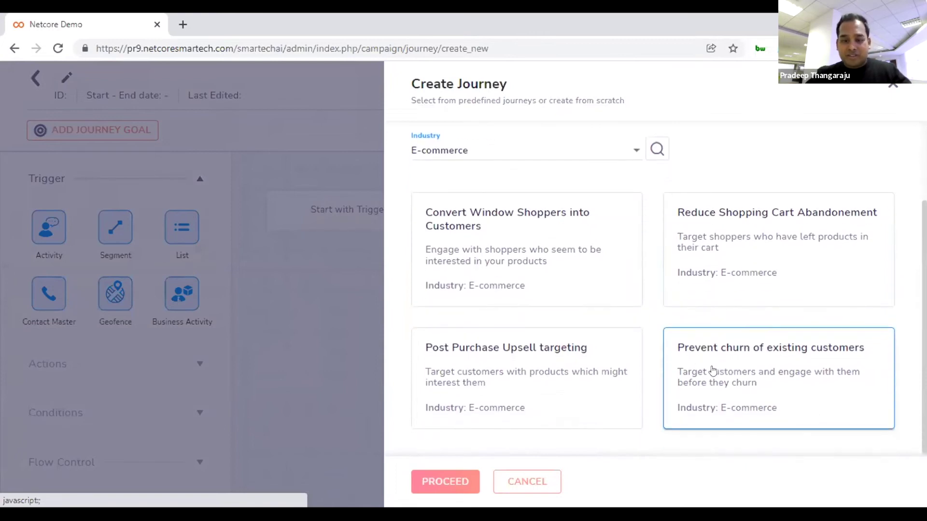
pyautogui.scroll(2, 584, 268)
pyautogui.scroll(1, 584, 267)
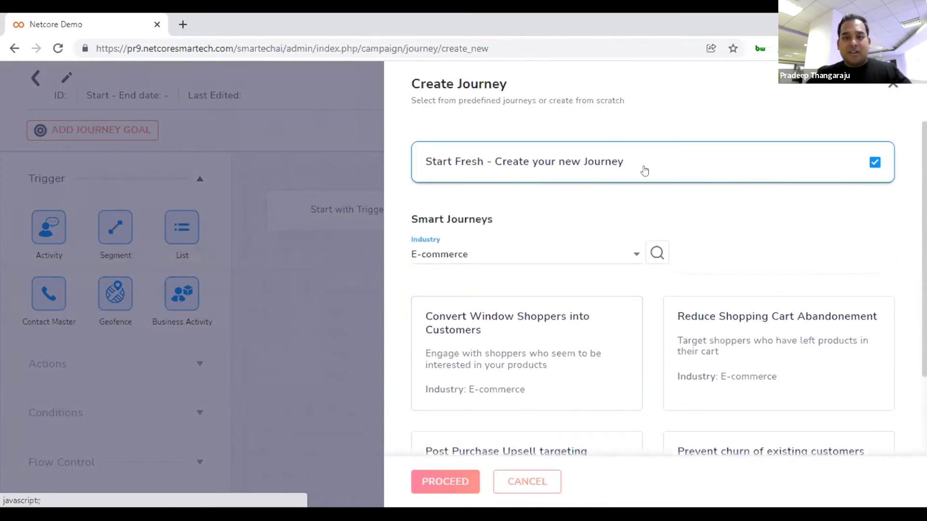
pyautogui.click(445, 482)
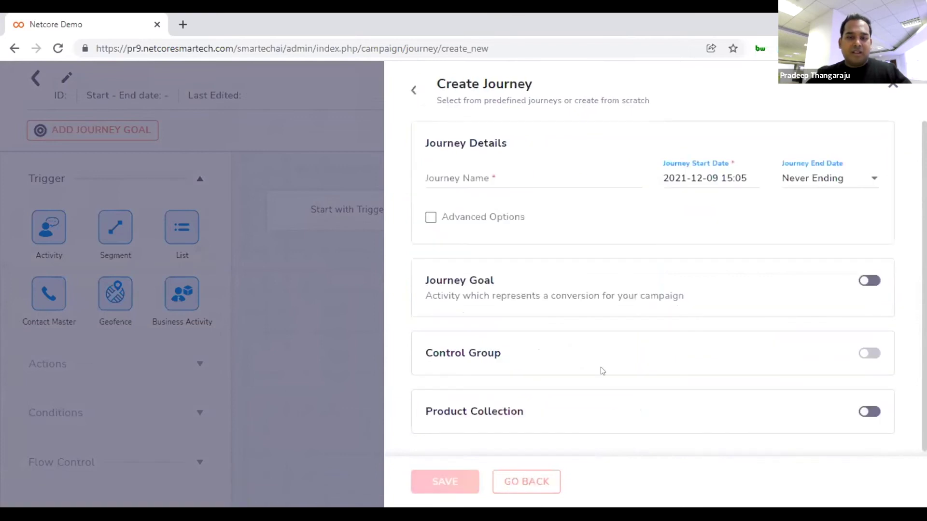
# Name the new journey "EDGE Demo Journey"
pyautogui.click(444, 176)
pyautogui.write('EDGE')
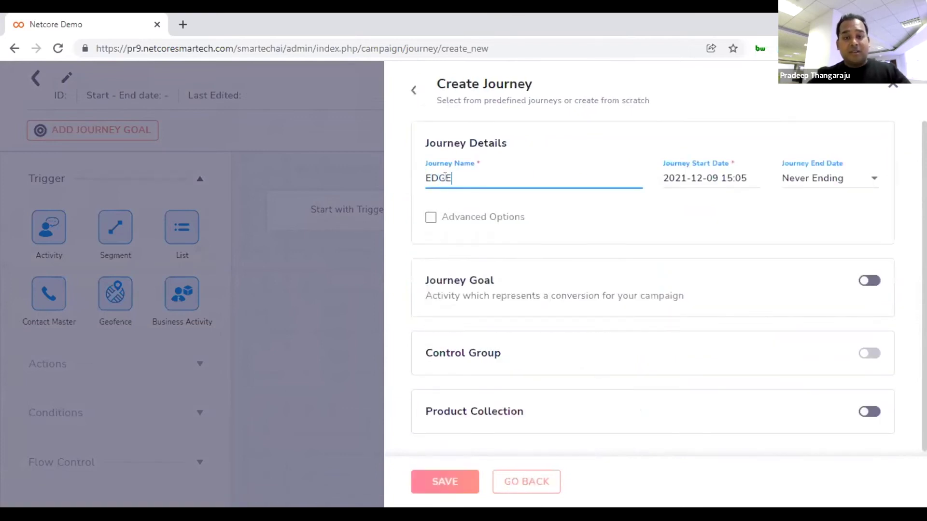
pyautogui.write(' Demo ')
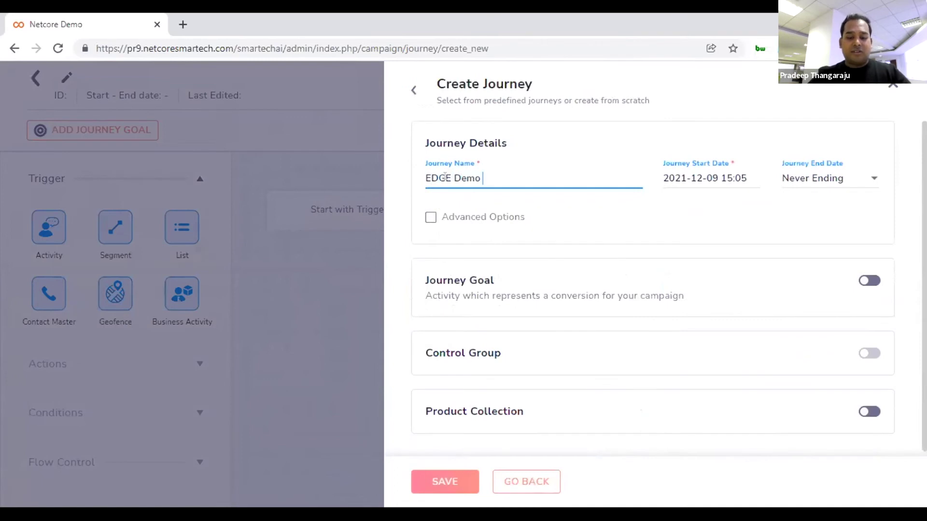
pyautogui.write('Journey')
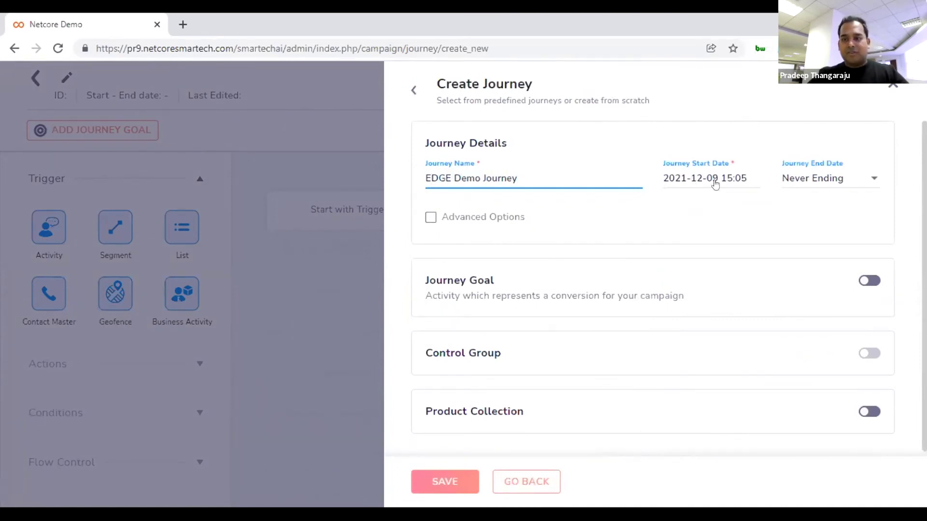
pyautogui.click(789, 177)
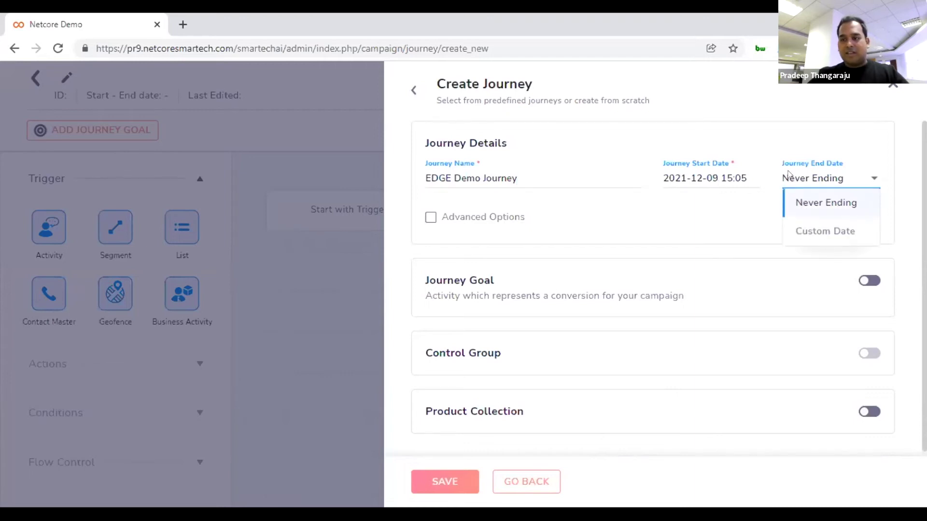
pyautogui.click(830, 229)
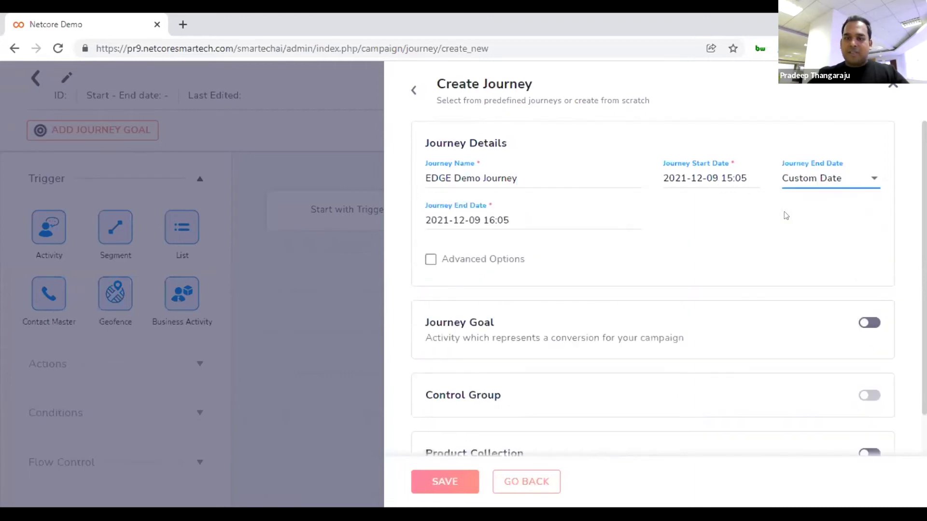
pyautogui.click(485, 225)
pyautogui.click(582, 309)
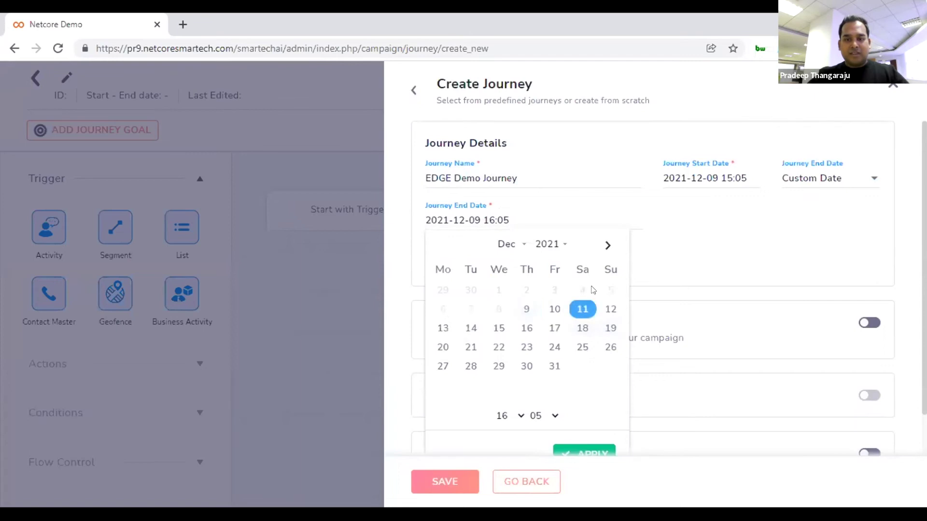
pyautogui.click(581, 452)
pyautogui.scroll(-1, 531, 247)
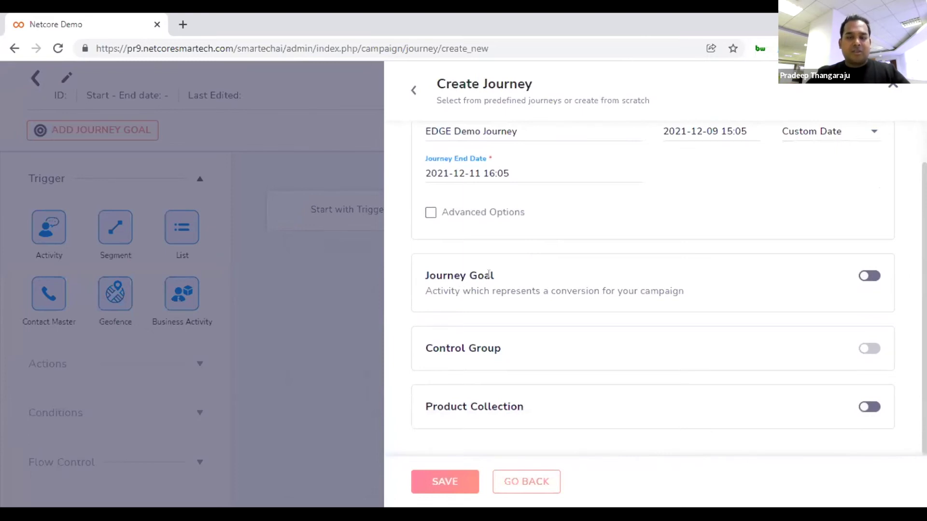
# Enable the journey goal with Avail Offer as the goal conversion and a 24-hour conversion window
pyautogui.click(868, 274)
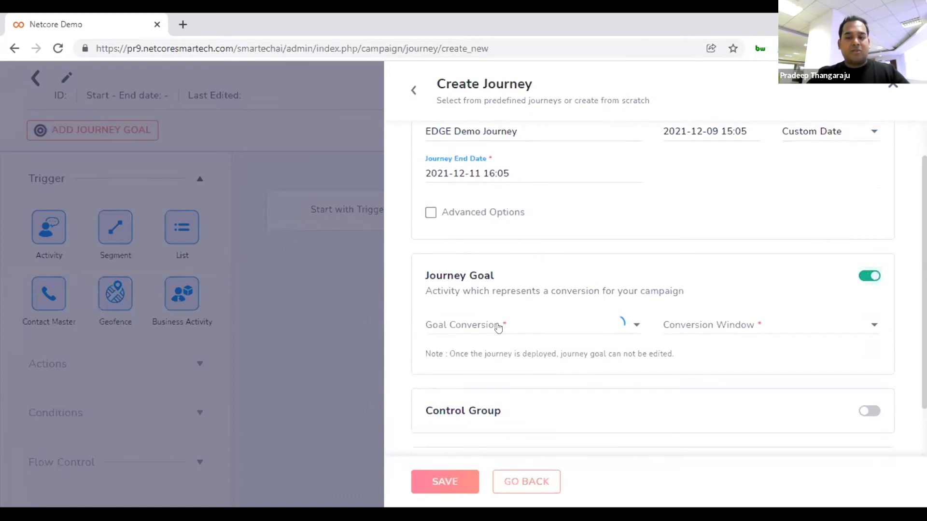
pyautogui.click(497, 327)
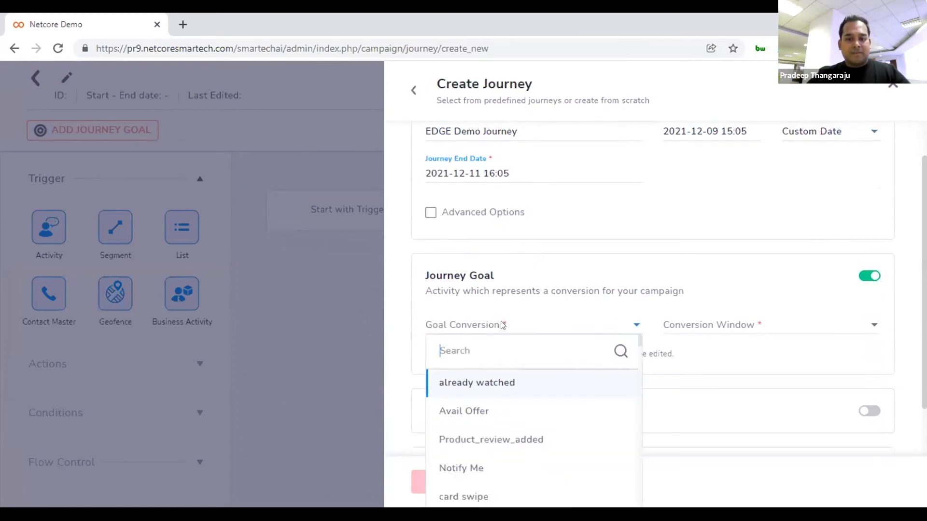
pyautogui.click(472, 411)
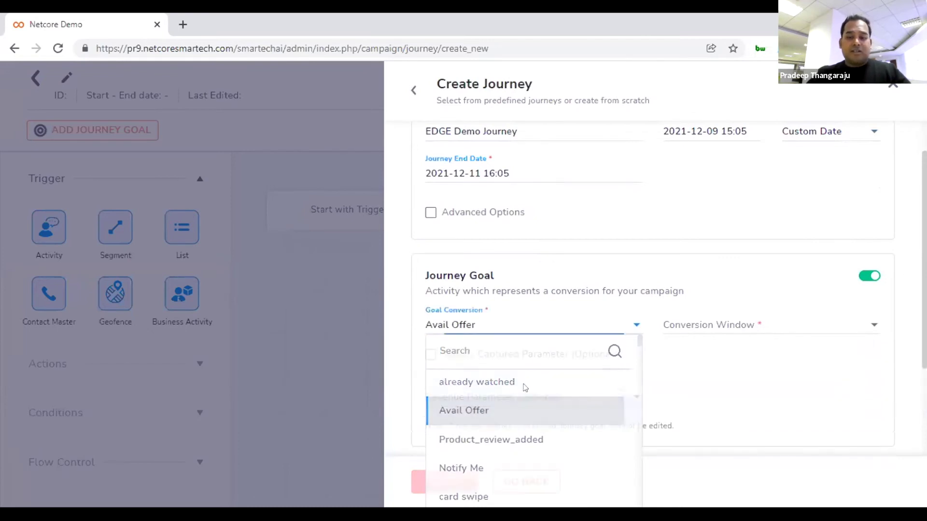
pyautogui.click(693, 325)
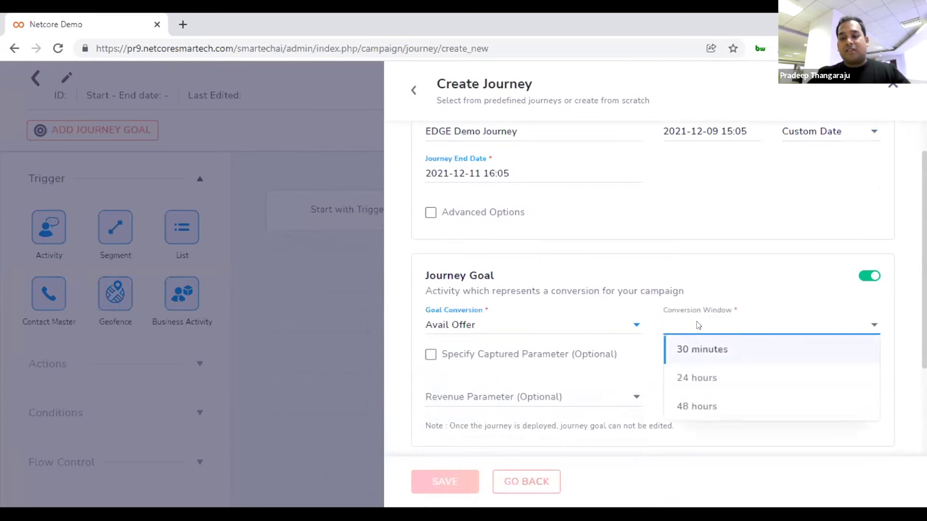
pyautogui.click(709, 381)
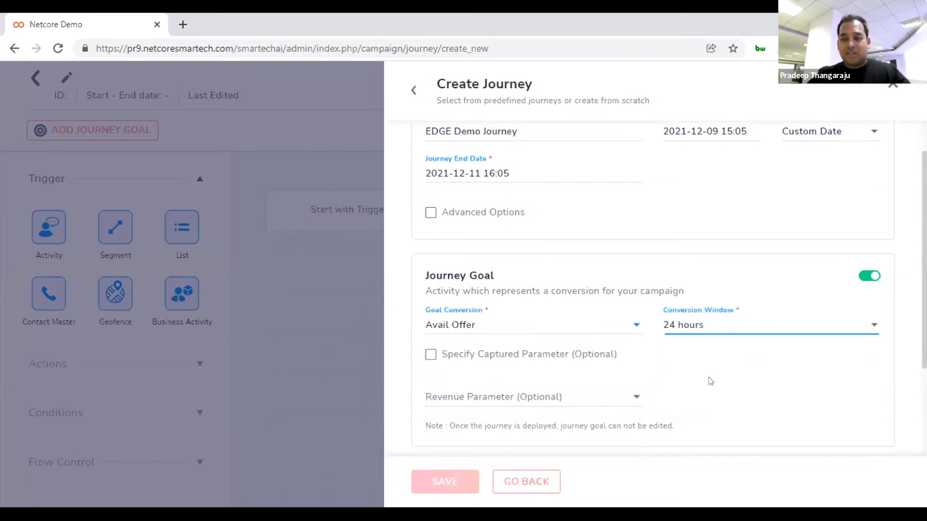
# Enable the control group by percentage and set its share to 20%
pyautogui.scroll(-3, 569, 377)
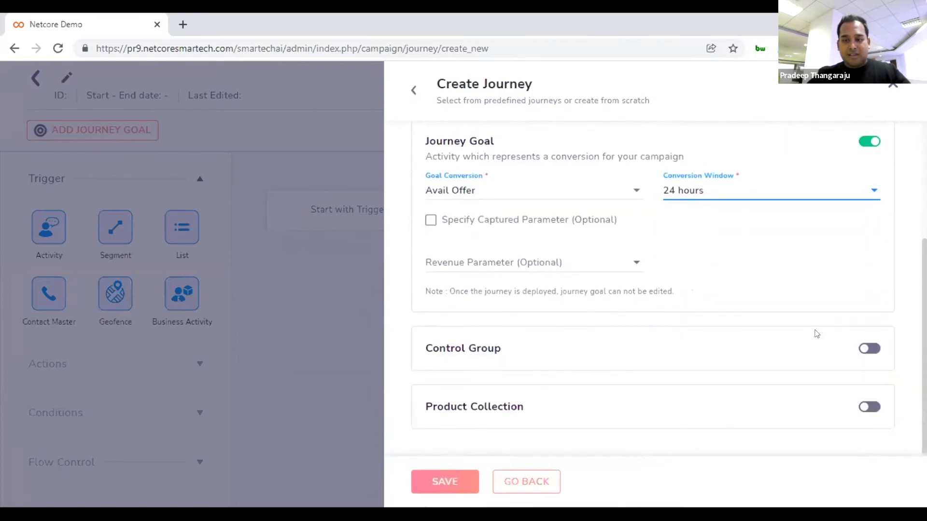
pyautogui.click(867, 348)
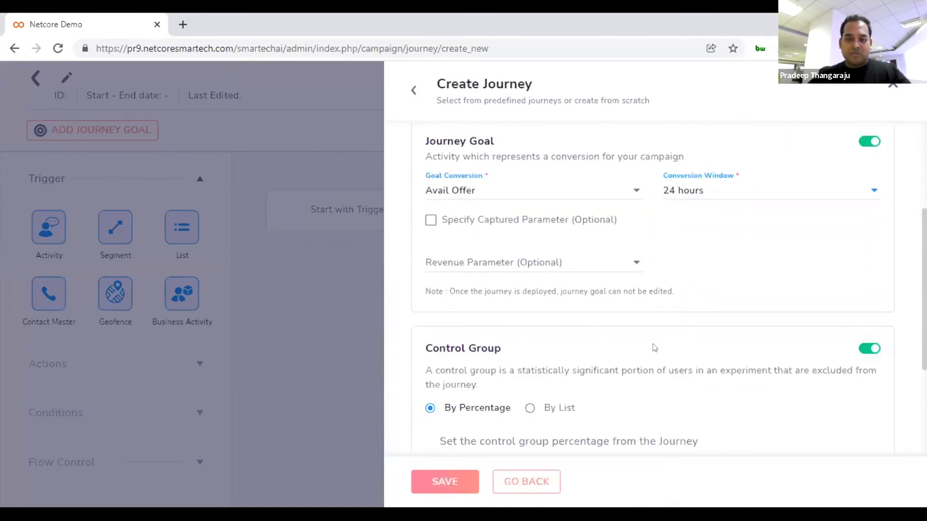
pyautogui.scroll(-2, 653, 344)
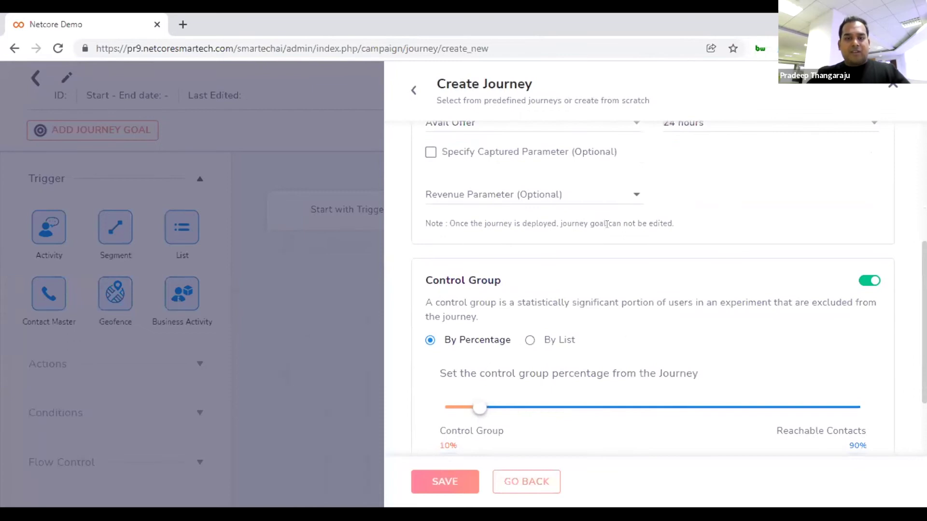
pyautogui.scroll(3, 607, 223)
pyautogui.scroll(1, 608, 224)
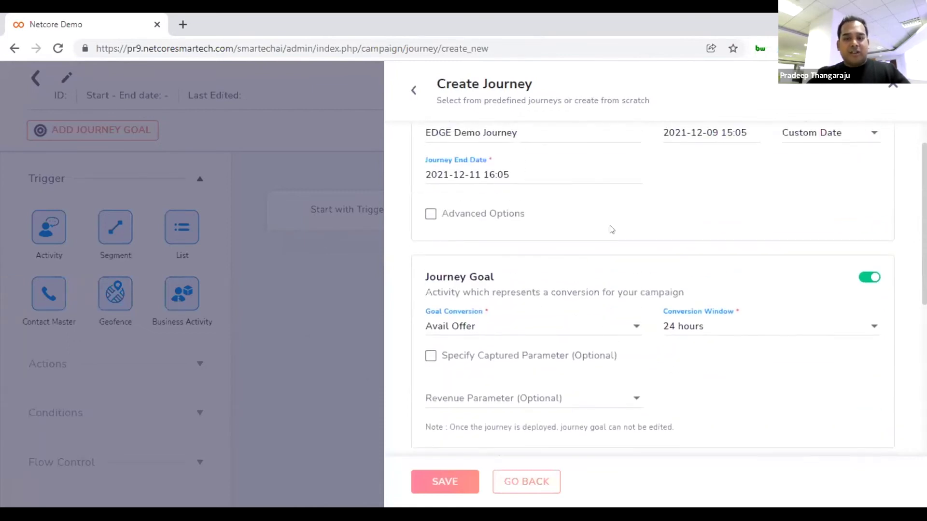
pyautogui.scroll(-4, 609, 225)
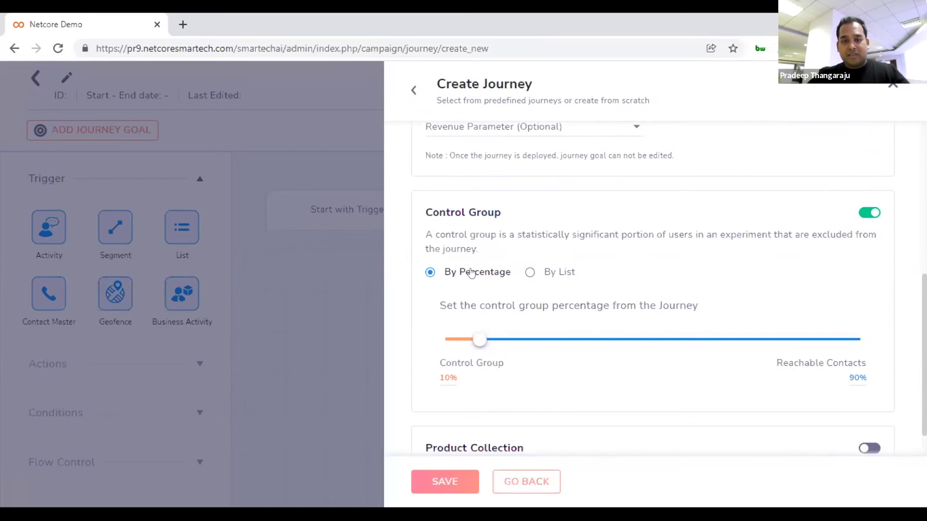
pyautogui.moveTo(477, 337); pyautogui.dragTo(516, 334)
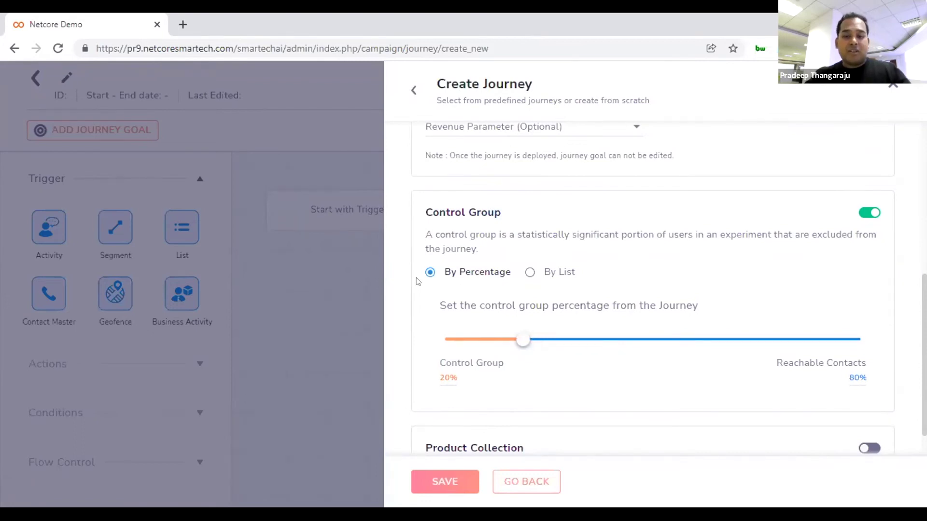
# Switch the control group to By List, look over the available contact lists, and turn the control group off
pyautogui.click(528, 273)
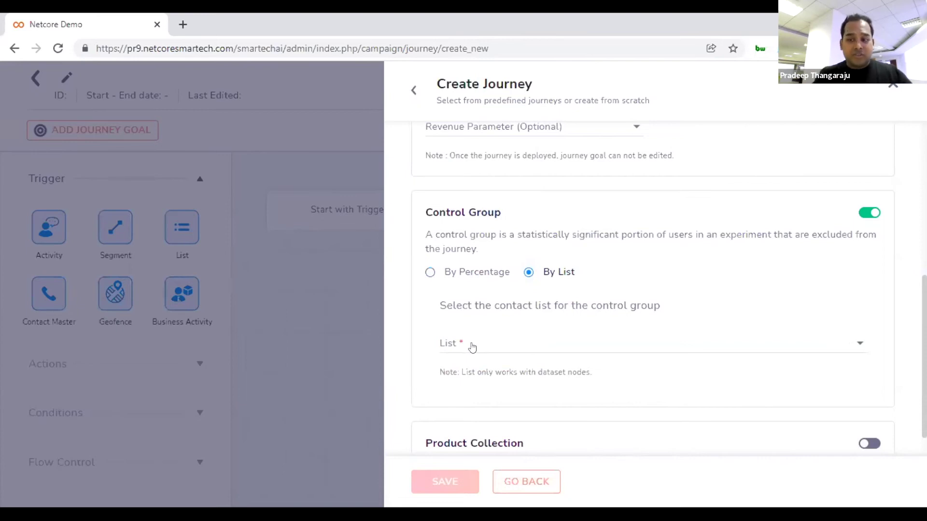
pyautogui.click(472, 347)
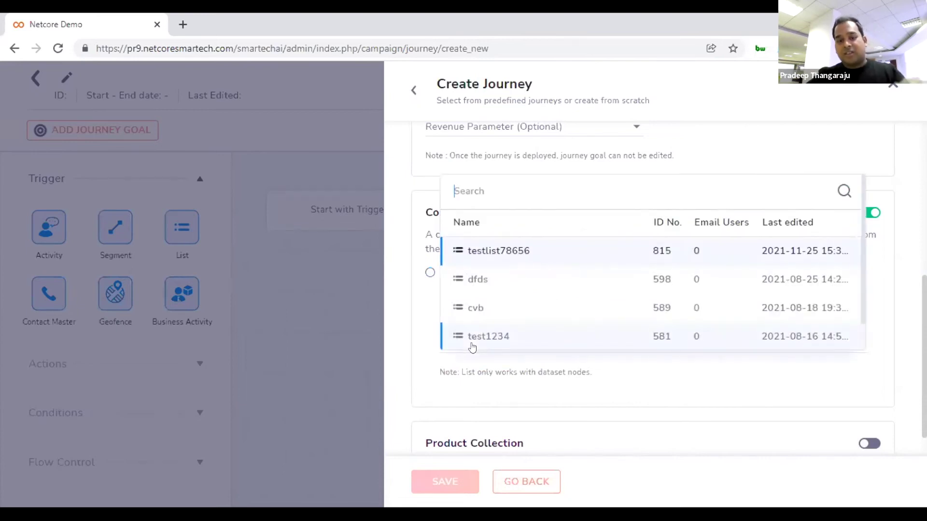
pyautogui.click(458, 393)
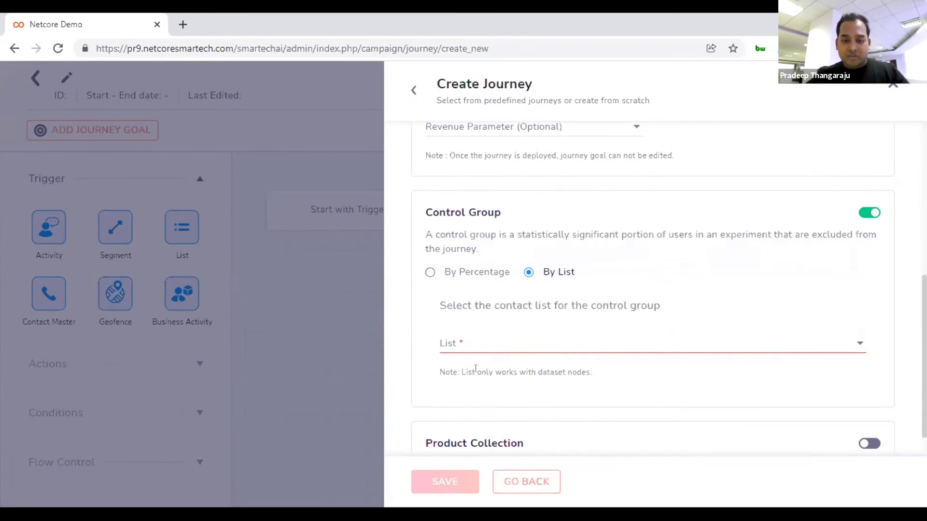
pyautogui.scroll(-2, 475, 368)
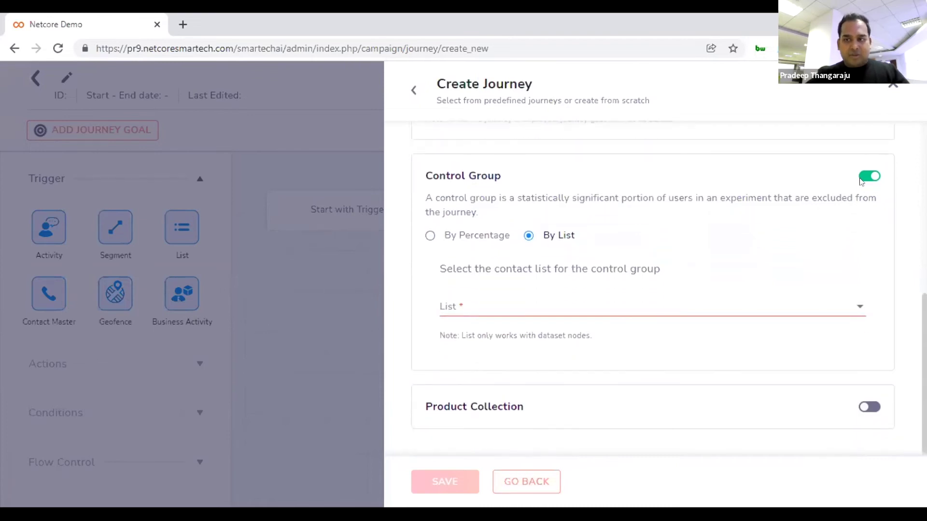
pyautogui.click(862, 180)
# Save the journey details
pyautogui.click(445, 482)
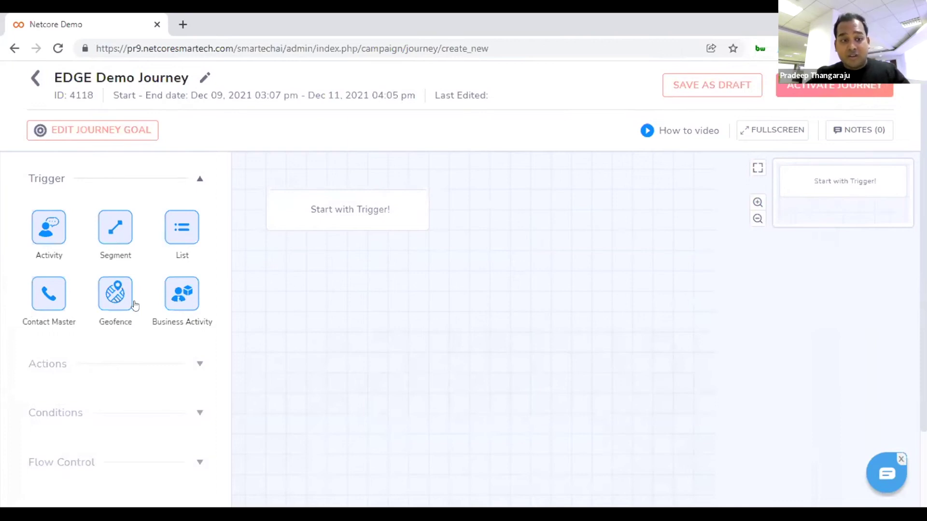
# Start the journey with a Business Activity trigger and look over the business activities it offers
pyautogui.moveTo(190, 300); pyautogui.dragTo(332, 218)
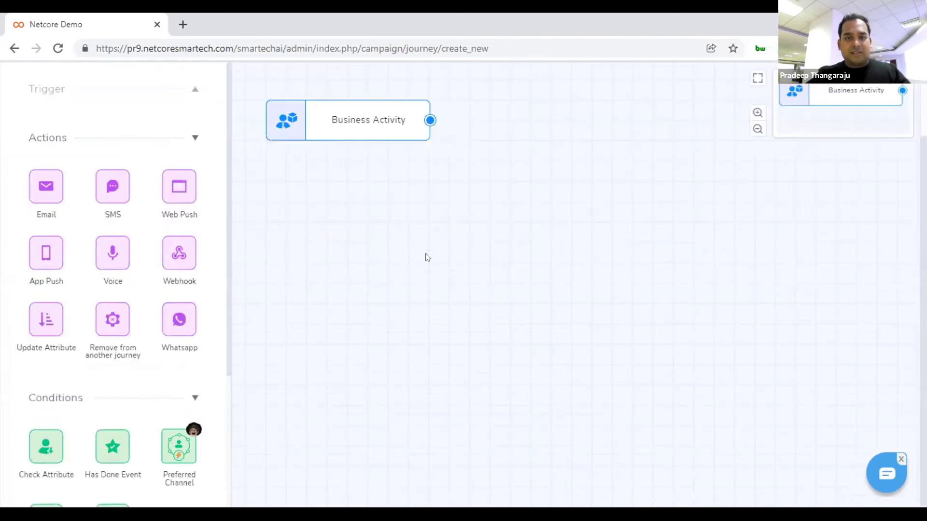
pyautogui.click(354, 126)
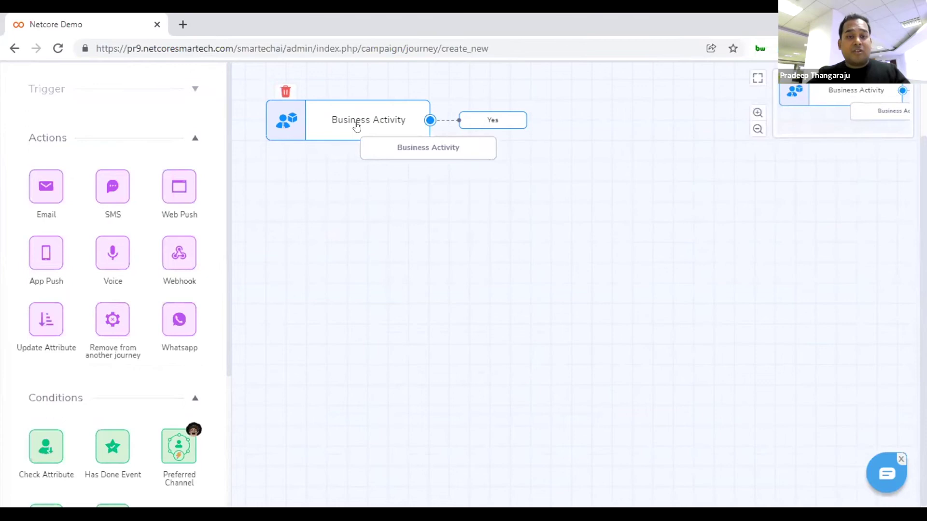
pyautogui.click(356, 123)
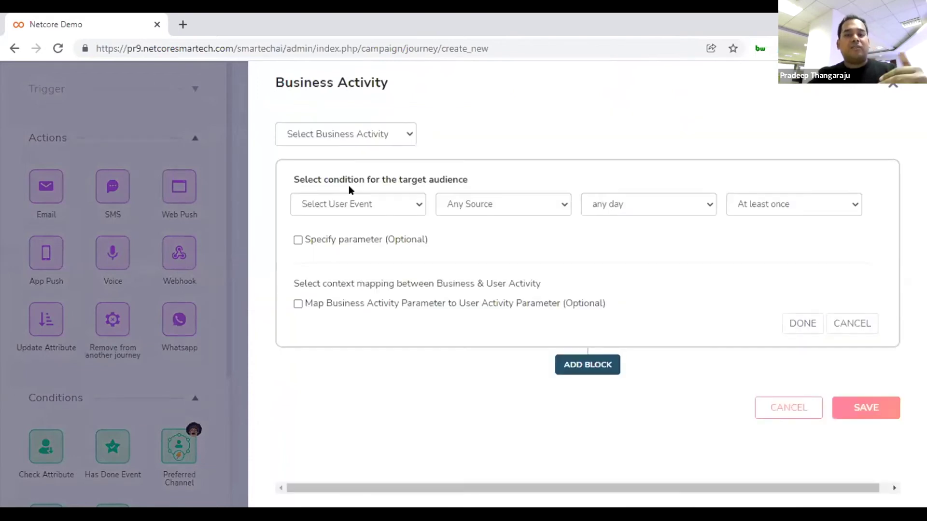
pyautogui.click(363, 127)
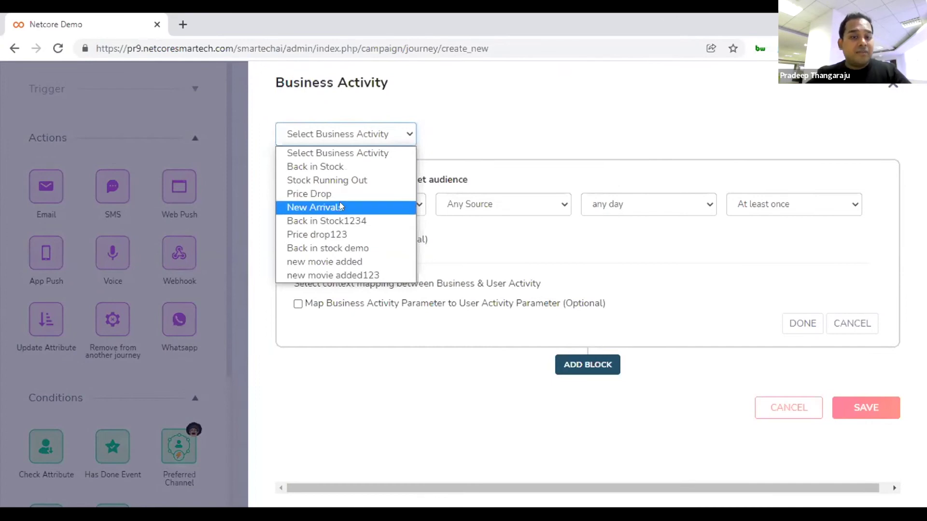
pyautogui.click(372, 137)
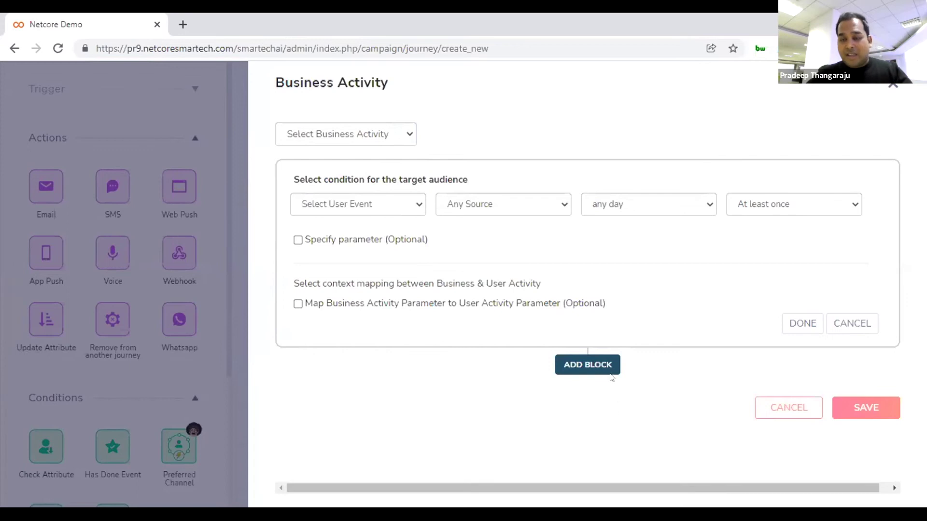
# Close the Business Activity settings without saving and delete that trigger node from the journey
pyautogui.click(892, 84)
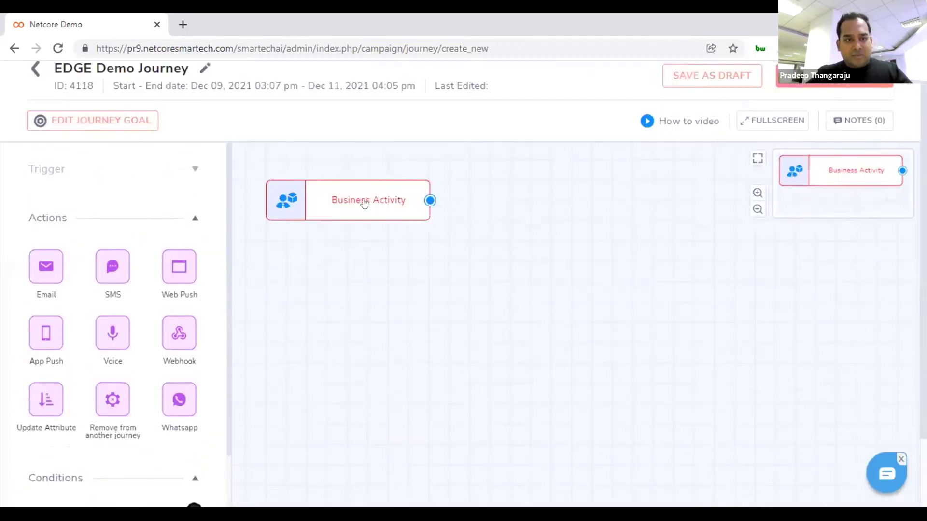
pyautogui.click(283, 171)
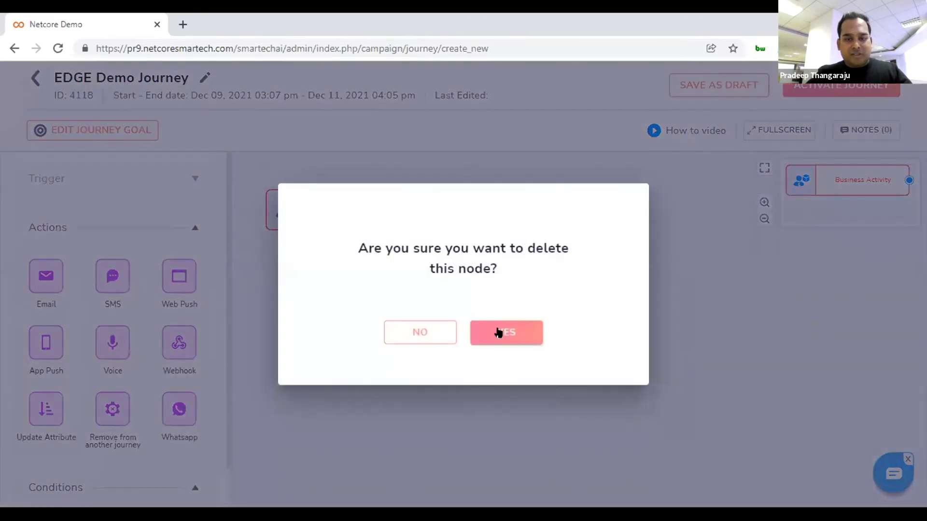
pyautogui.click(499, 332)
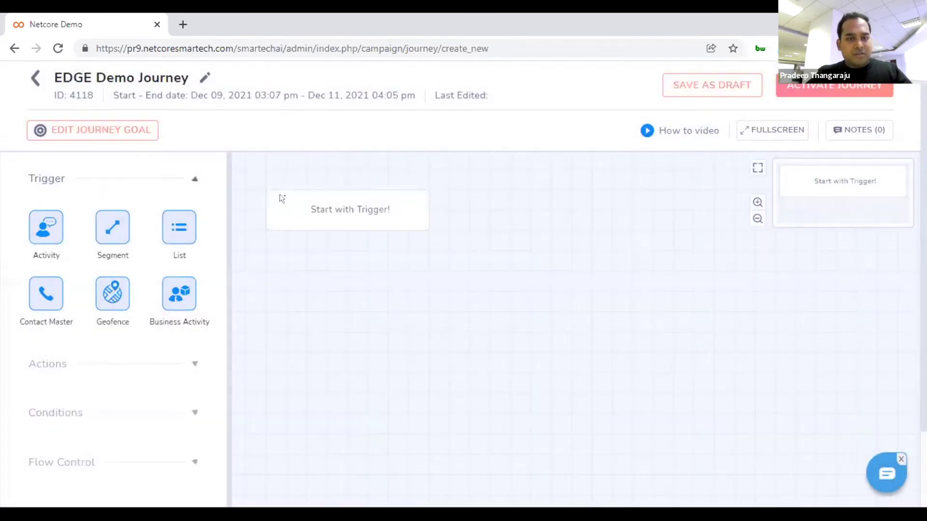
# Start the journey with a Geofence trigger and set its activity to Enter
pyautogui.moveTo(280, 194); pyautogui.dragTo(268, 191)
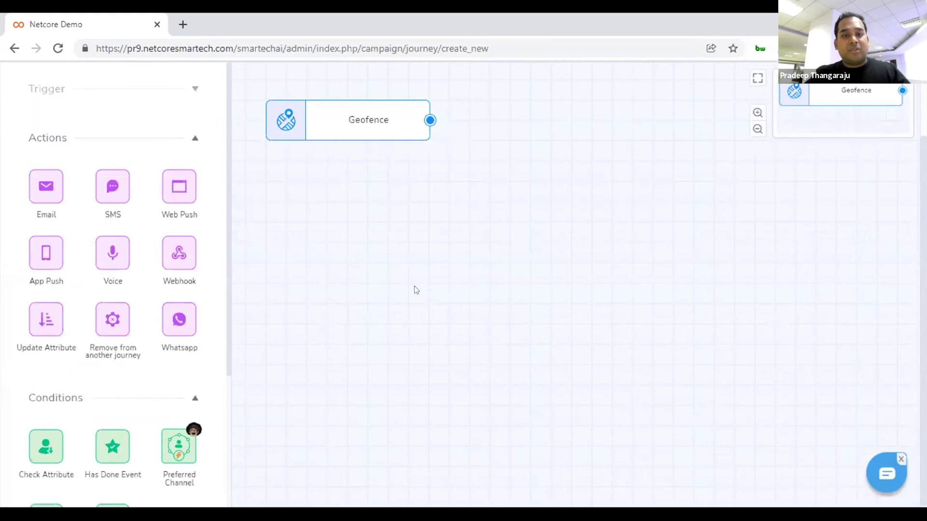
pyautogui.click(347, 188)
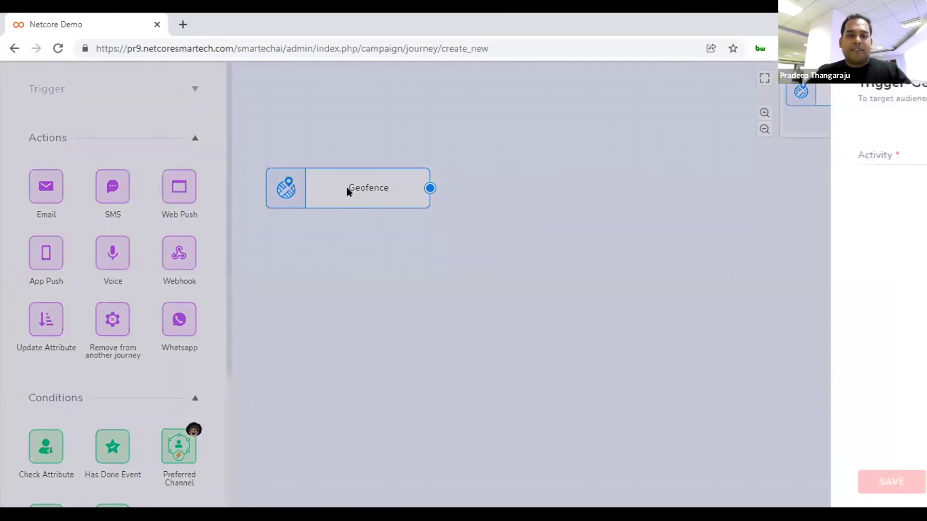
pyautogui.click(533, 157)
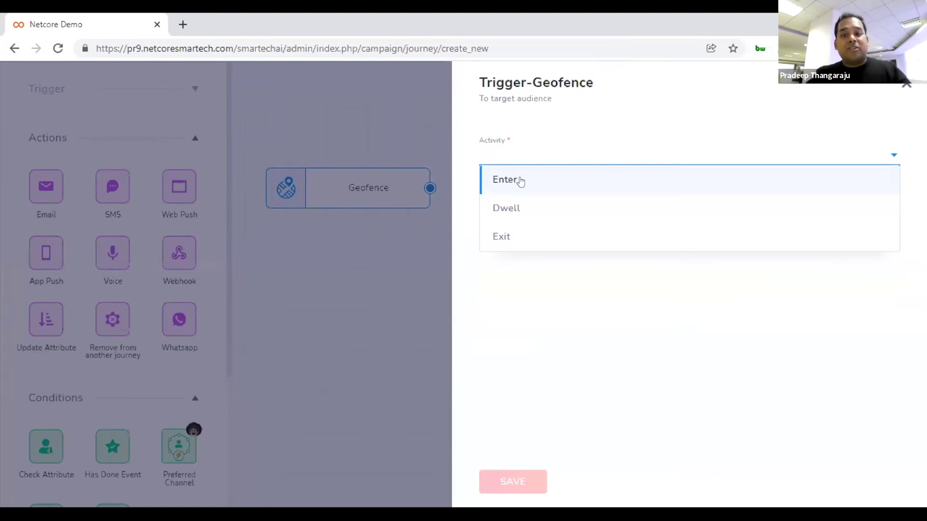
pyautogui.click(518, 182)
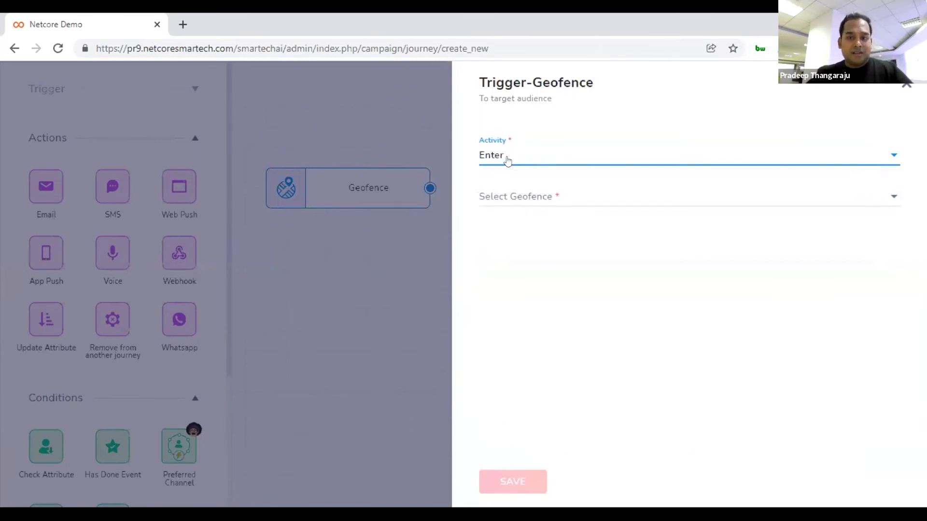
# Target the Dominos stores in Bengaluru geofence group with the frequency Every time activity happens, and save the trigger
pyautogui.click(518, 198)
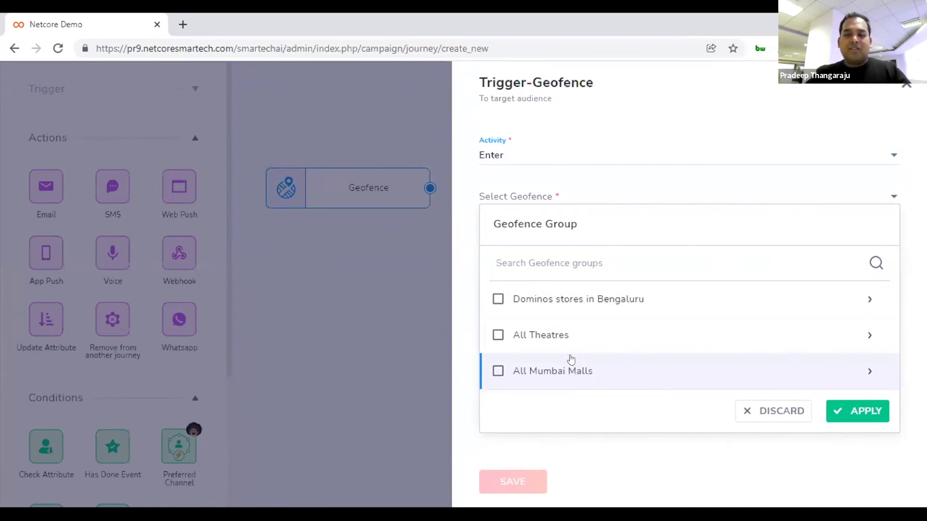
pyautogui.click(642, 305)
pyautogui.click(859, 411)
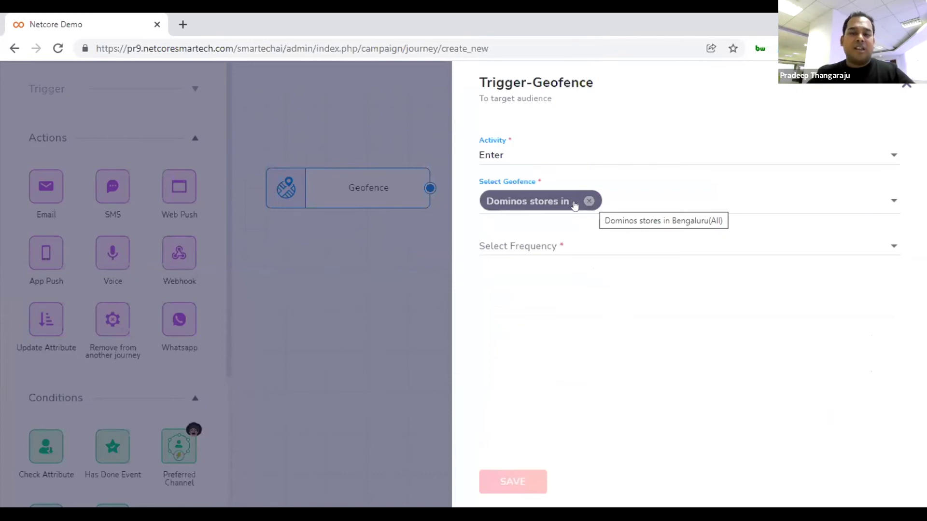
pyautogui.click(524, 246)
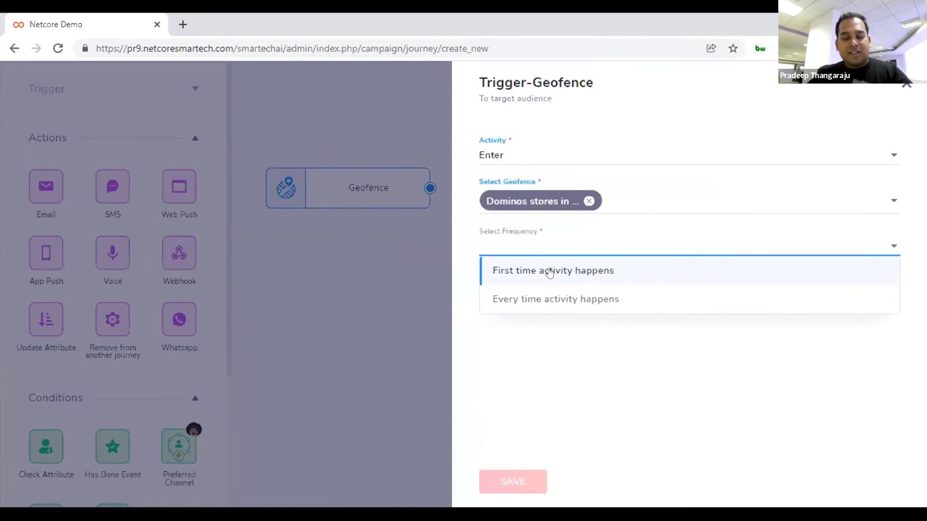
pyautogui.click(558, 300)
pyautogui.click(505, 488)
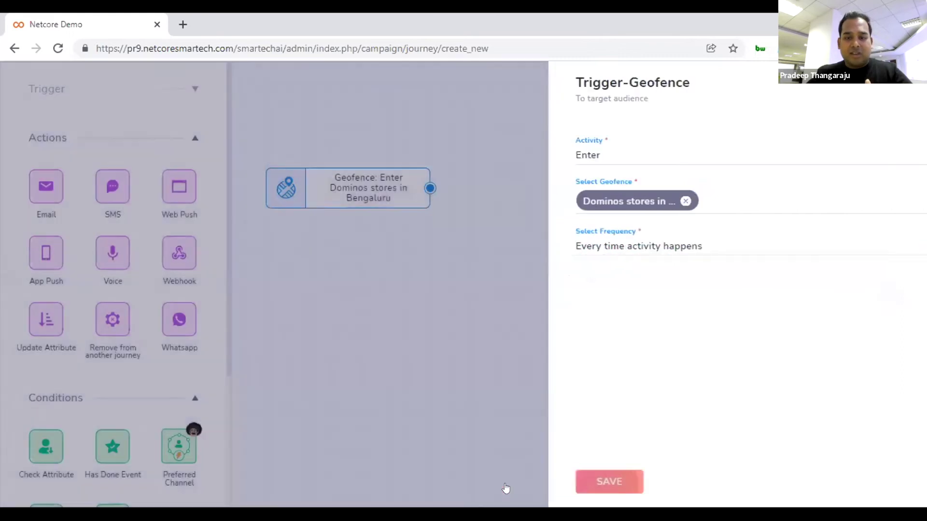